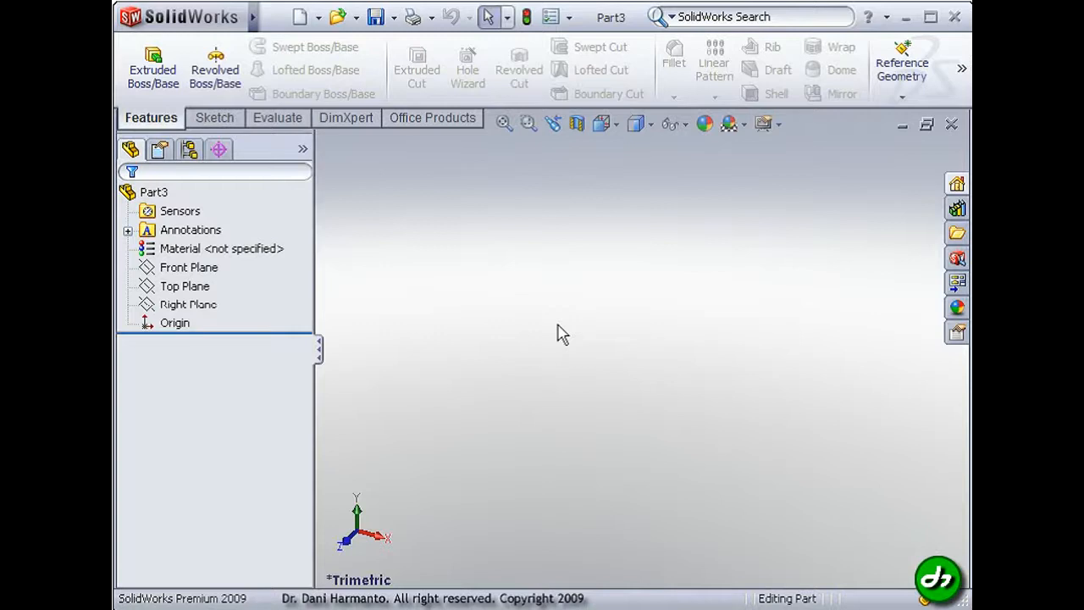
Step: Create three reference planes parallel to the Front Plane, offset forward at 40 mm spacing
click(903, 98)
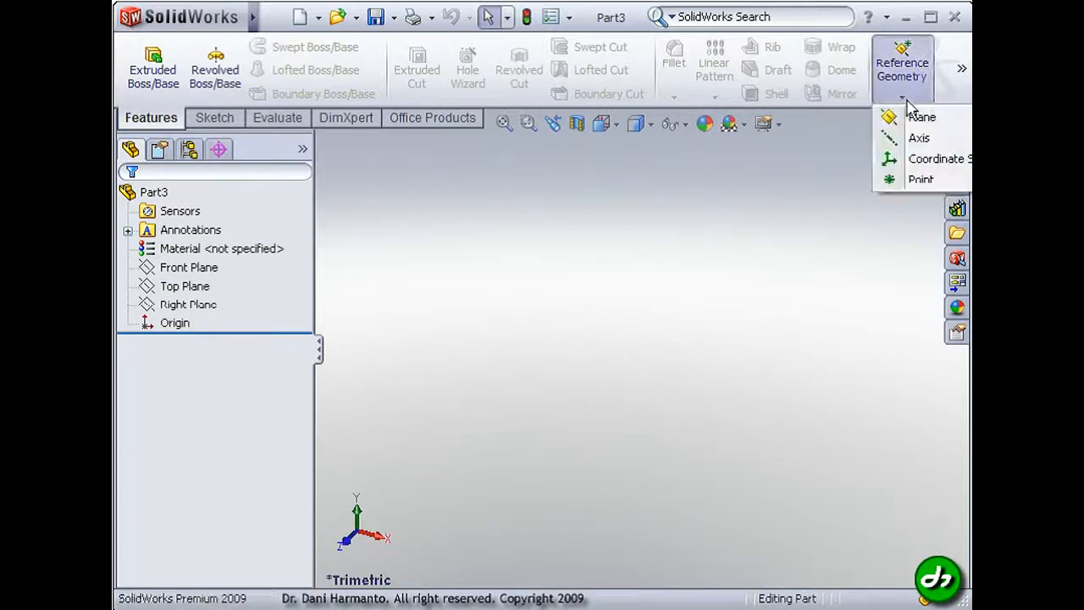
click(919, 119)
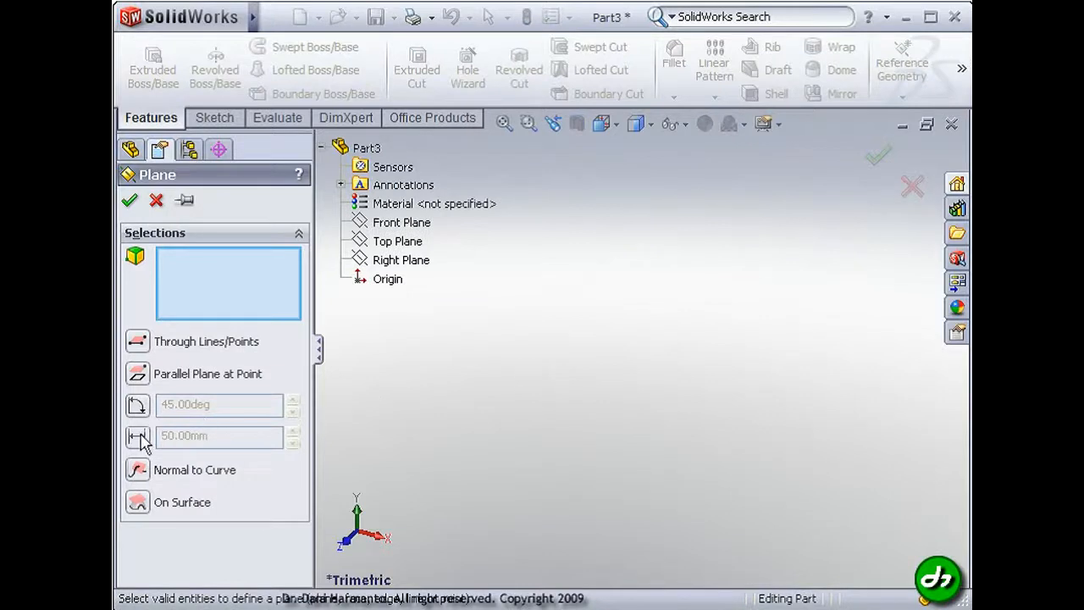
click(138, 435)
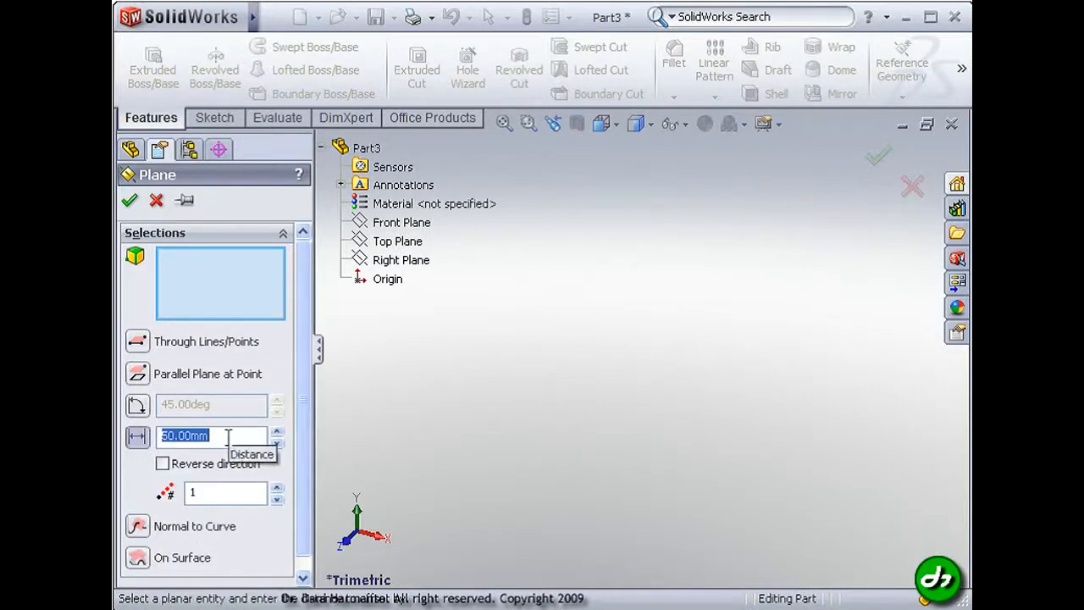
text(40)
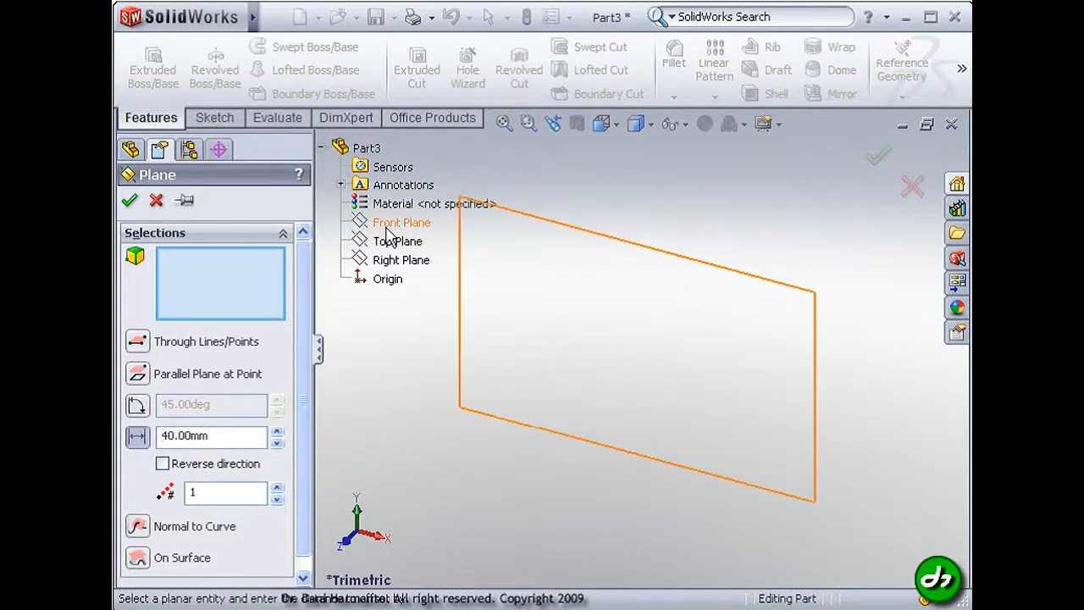
click(393, 227)
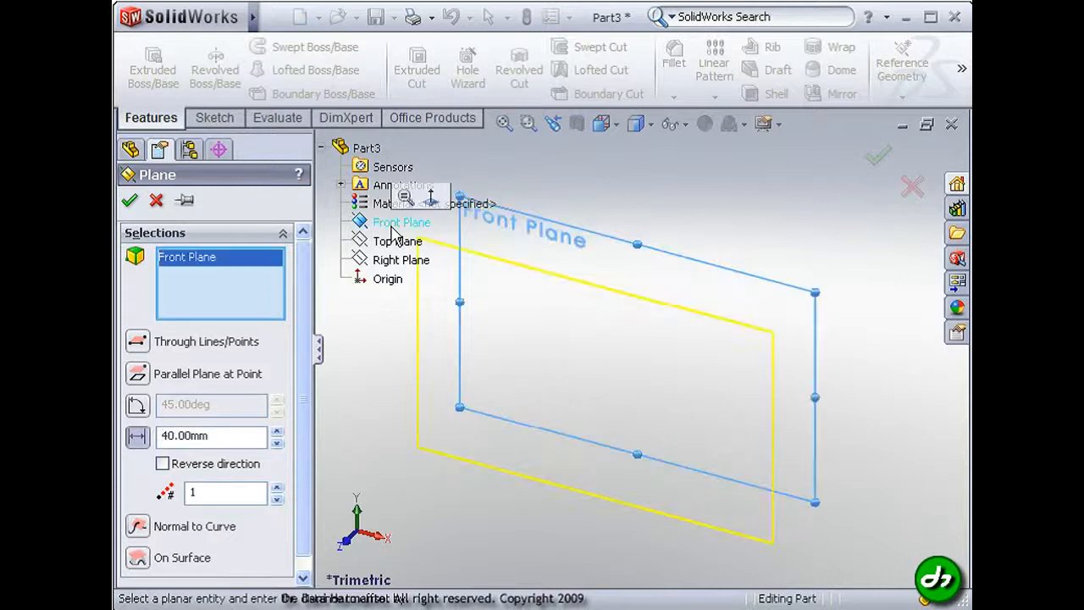
click(277, 490)
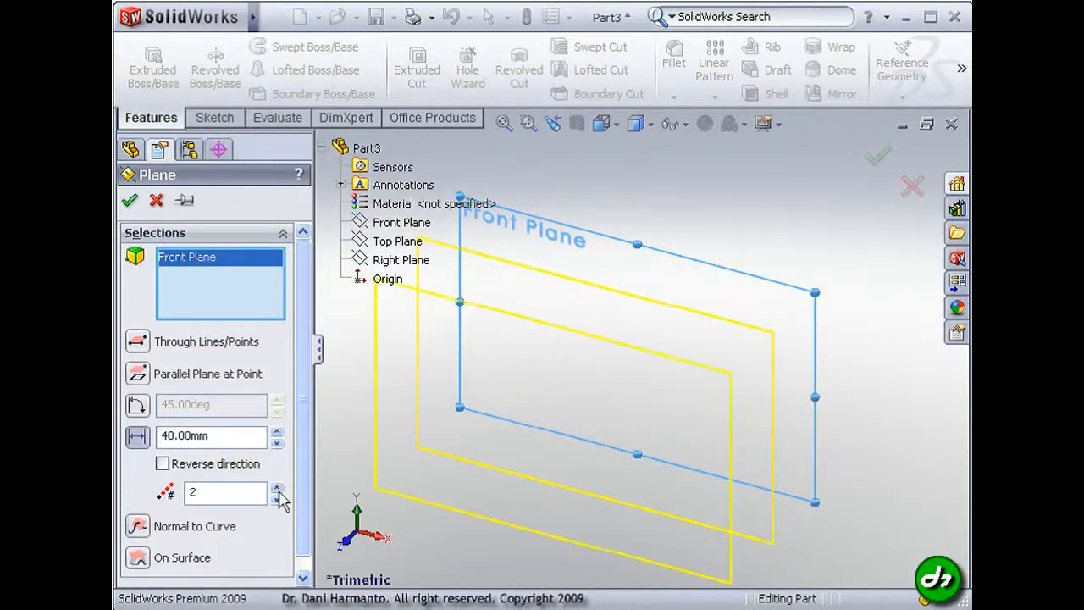
click(277, 490)
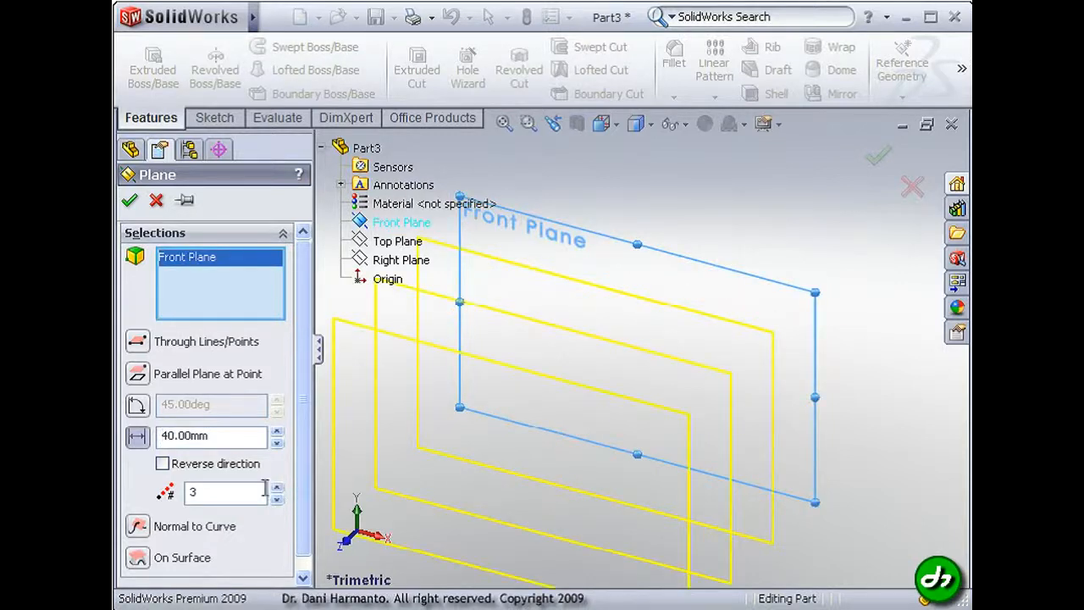
scroll(812, 446, up, 2)
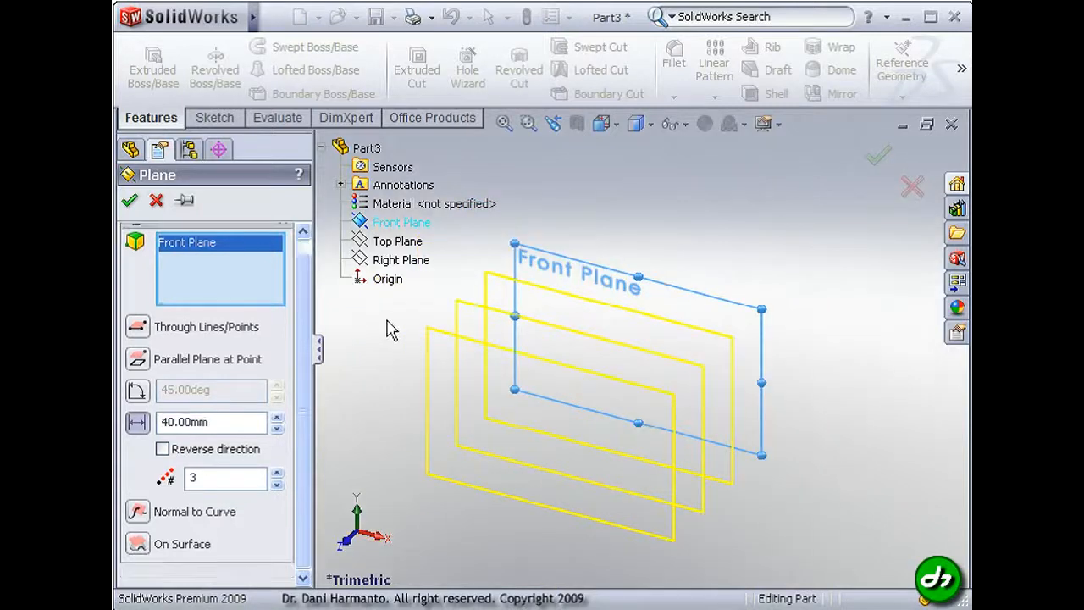
click(131, 203)
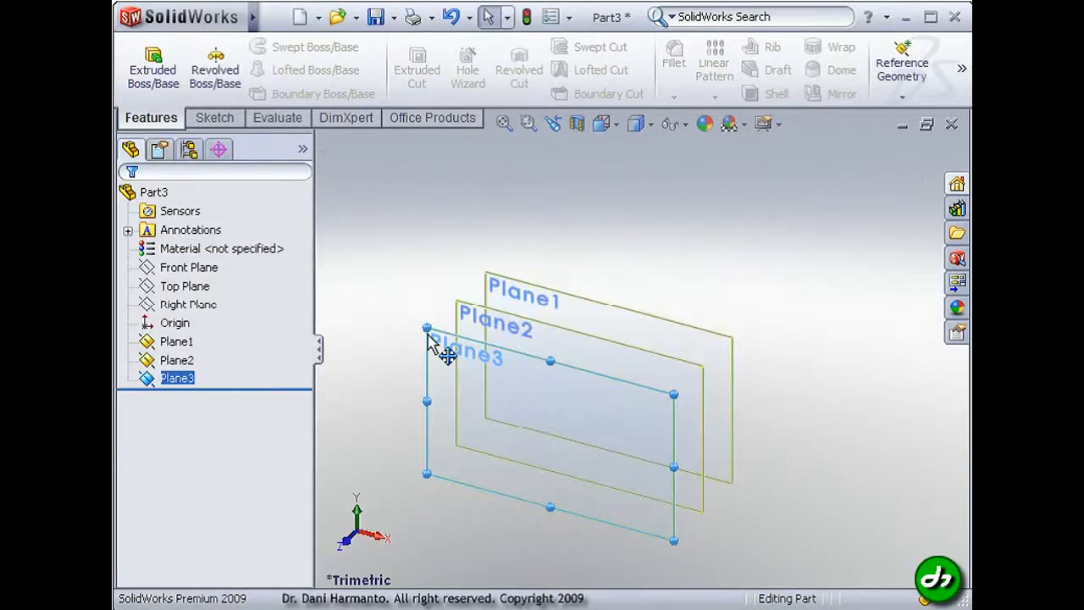
click(404, 292)
Step: Start a sketch on the Front Plane and draw a circle about 70 mm in diameter centred on the origin
click(197, 267)
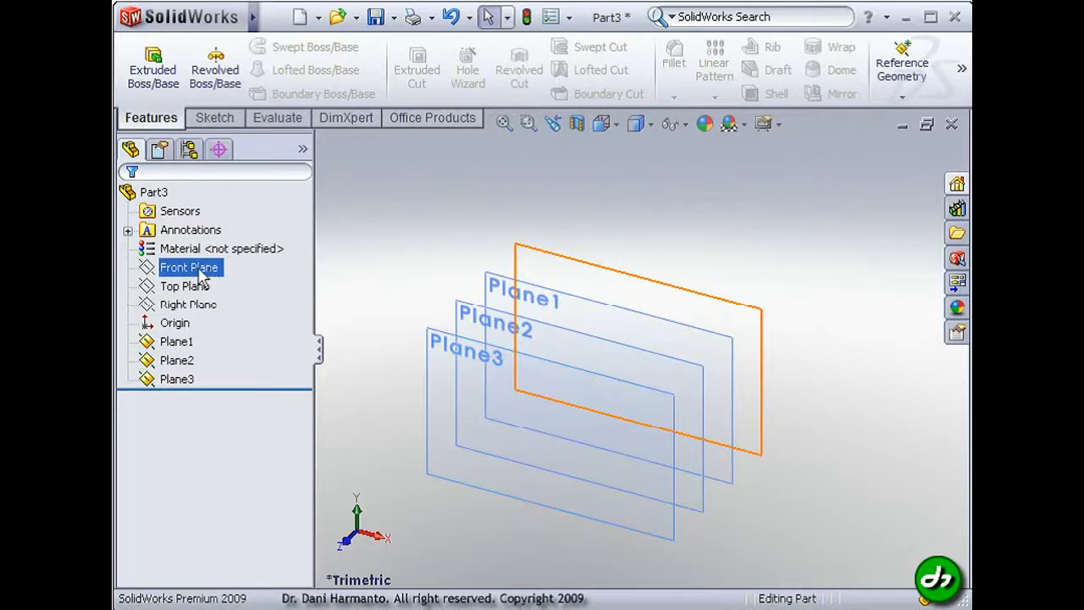
right_click(200, 273)
click(212, 240)
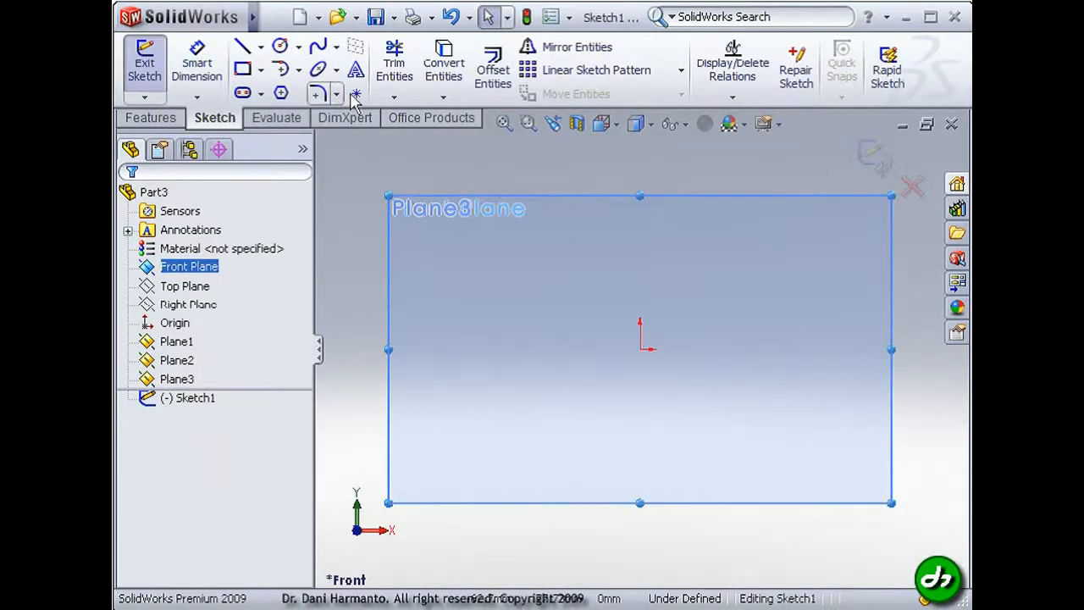
click(280, 46)
drag(641, 349, 746, 368)
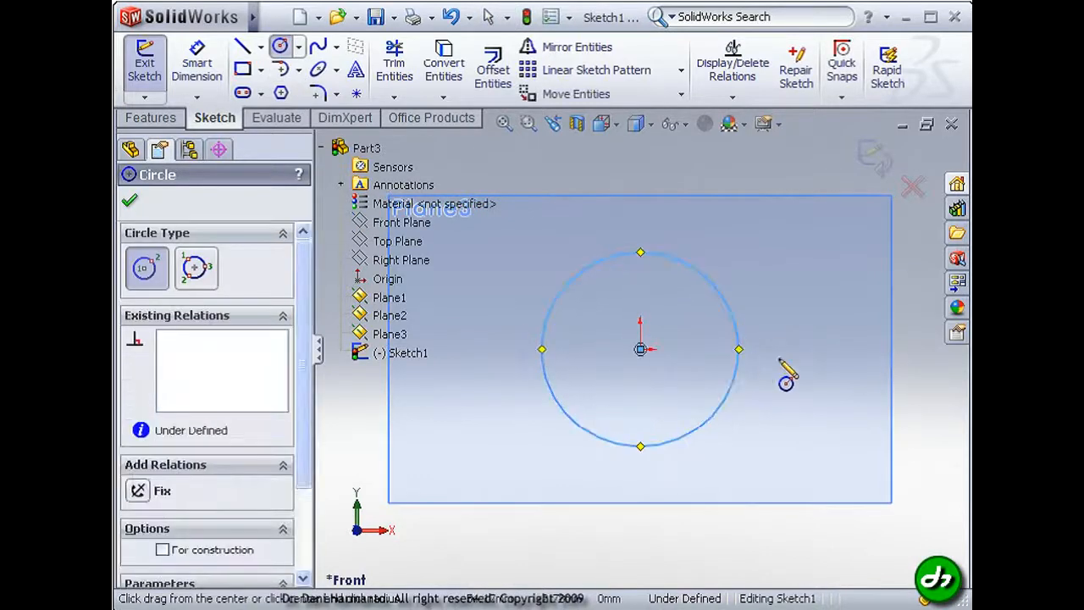
Step: Dimension the Front Plane circle's diameter to 50 mm and finish the sketch
click(207, 84)
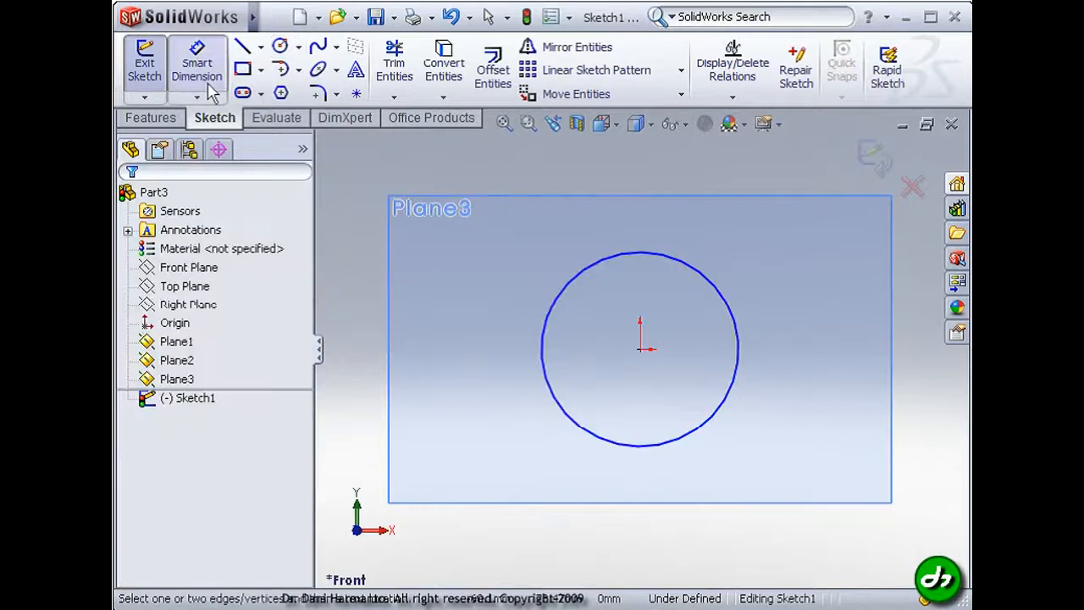
click(733, 314)
click(788, 318)
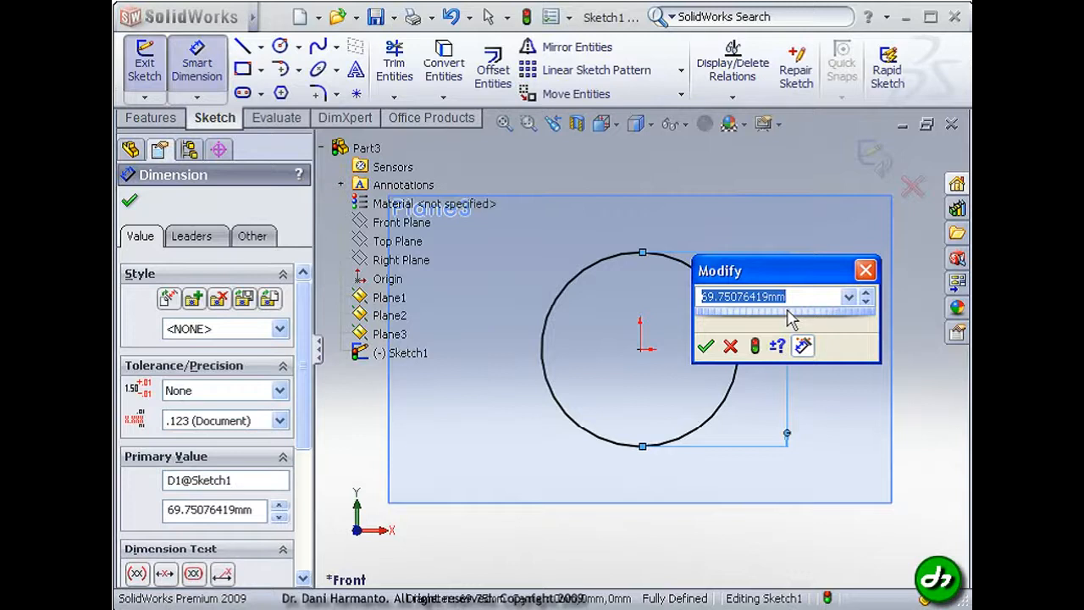
text(50)
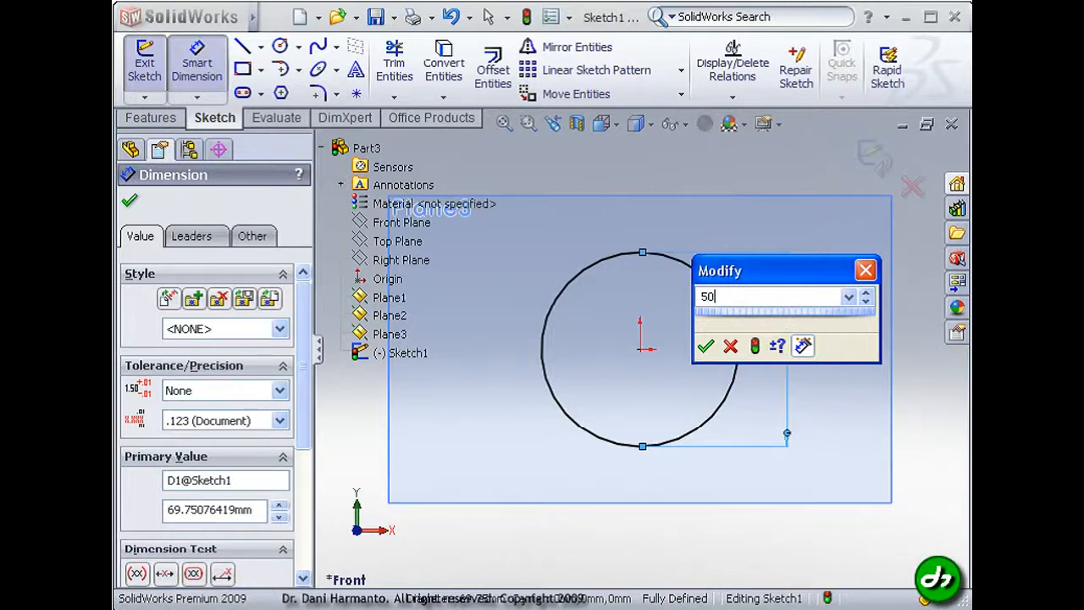
click(706, 346)
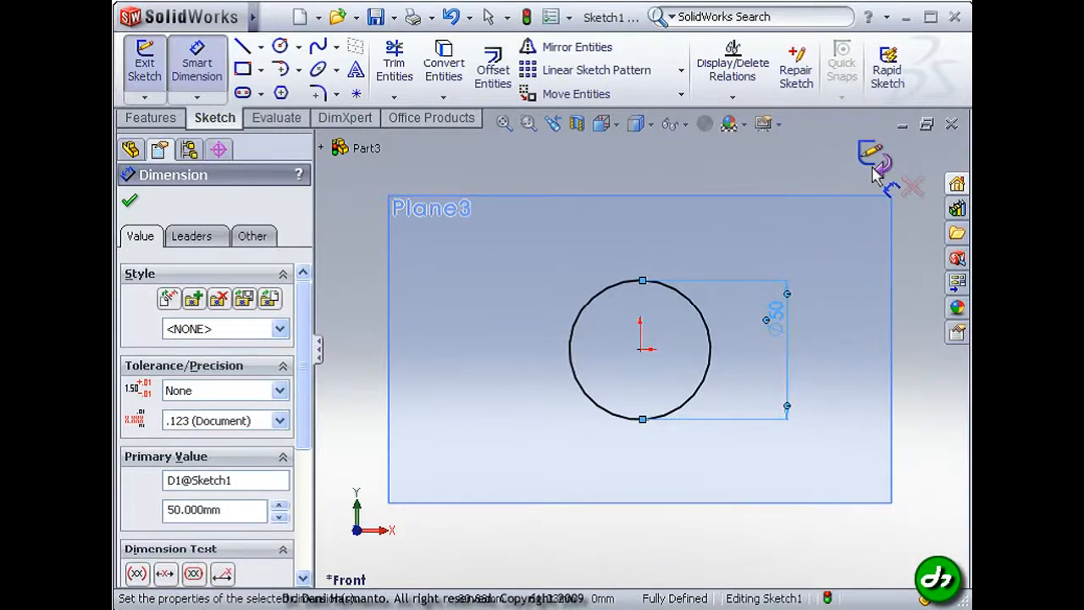
click(877, 169)
click(896, 285)
mouse_move(896, 285)
middle_down()
mouse_move(852, 279)
mouse_move(809, 318)
middle_up()
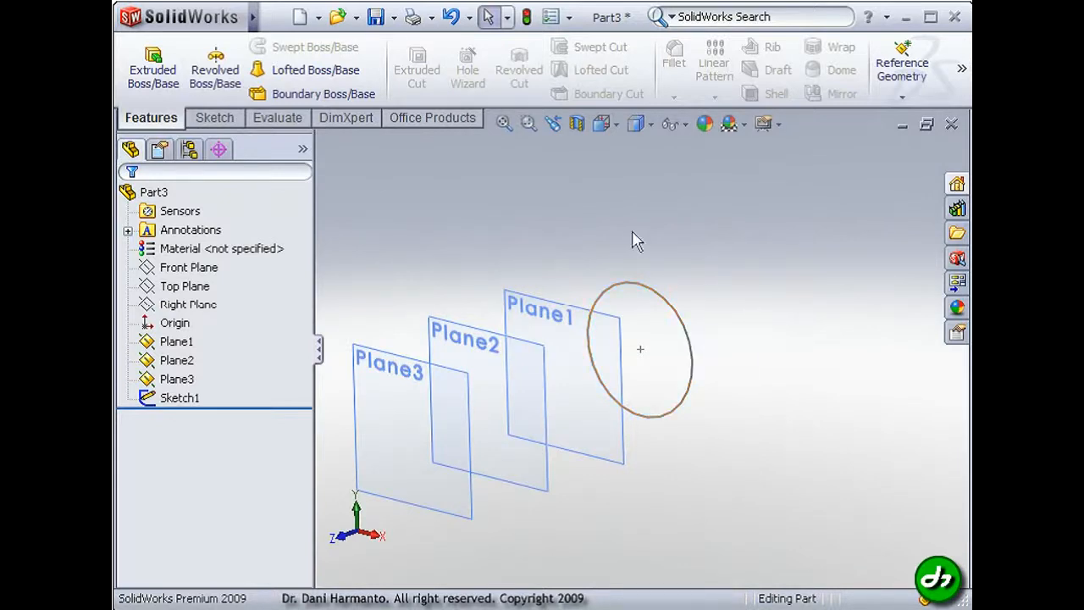
Step: Start a sketch on Plane1, viewed normal to it, and draw a circle about 81 mm in diameter centred on the origin
click(549, 318)
right_click(552, 315)
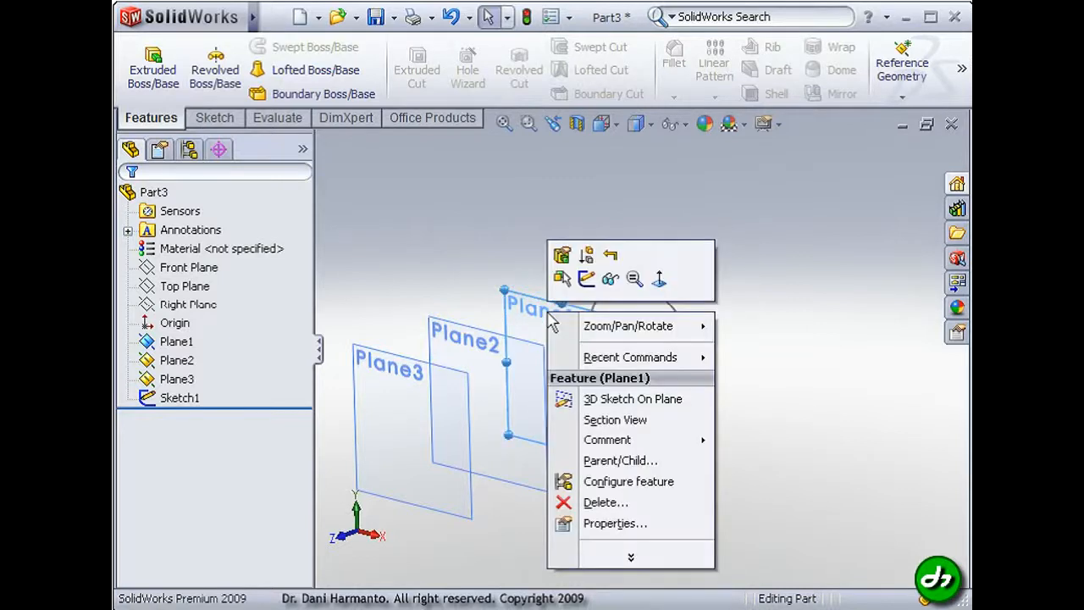
click(587, 279)
click(617, 127)
click(709, 203)
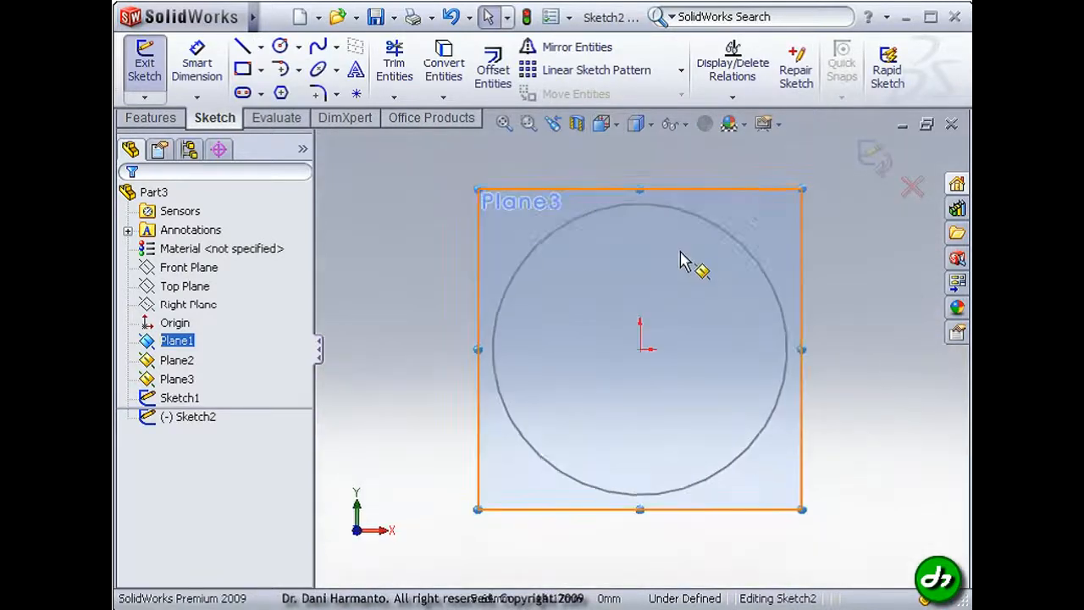
click(281, 47)
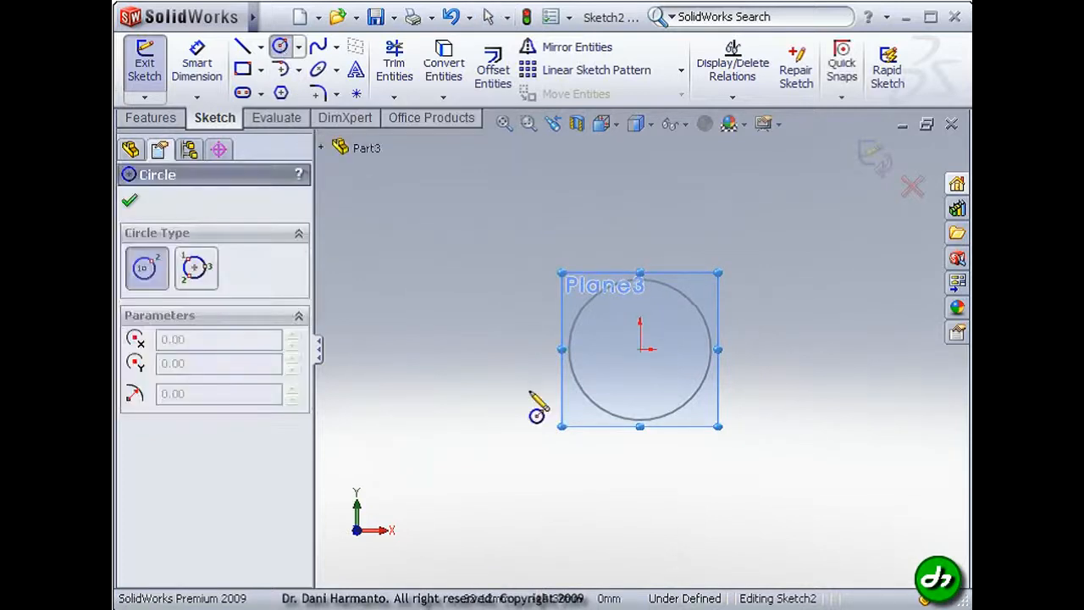
click(641, 350)
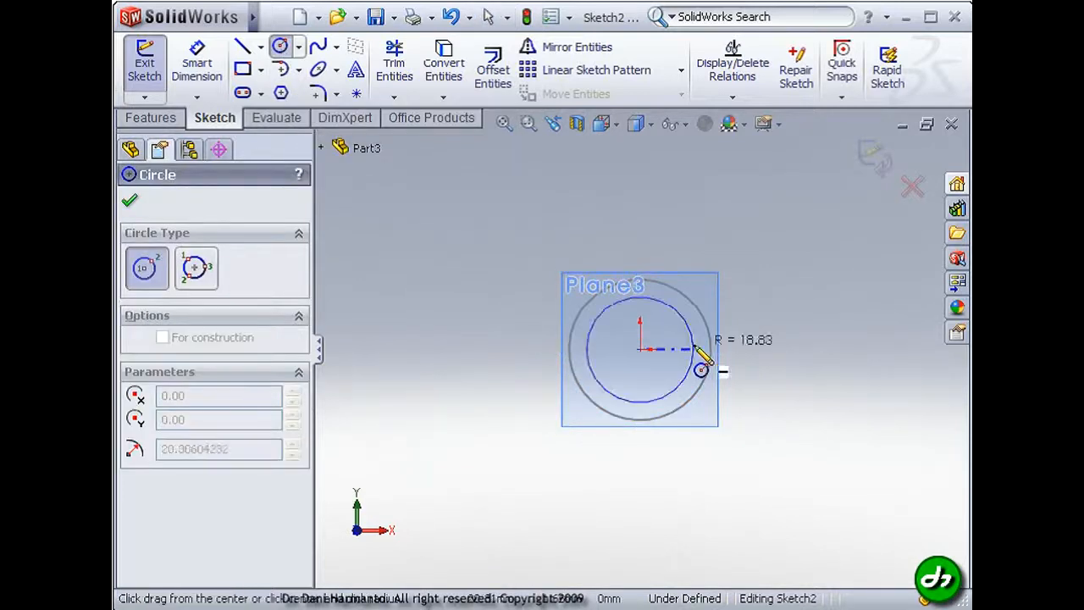
click(757, 343)
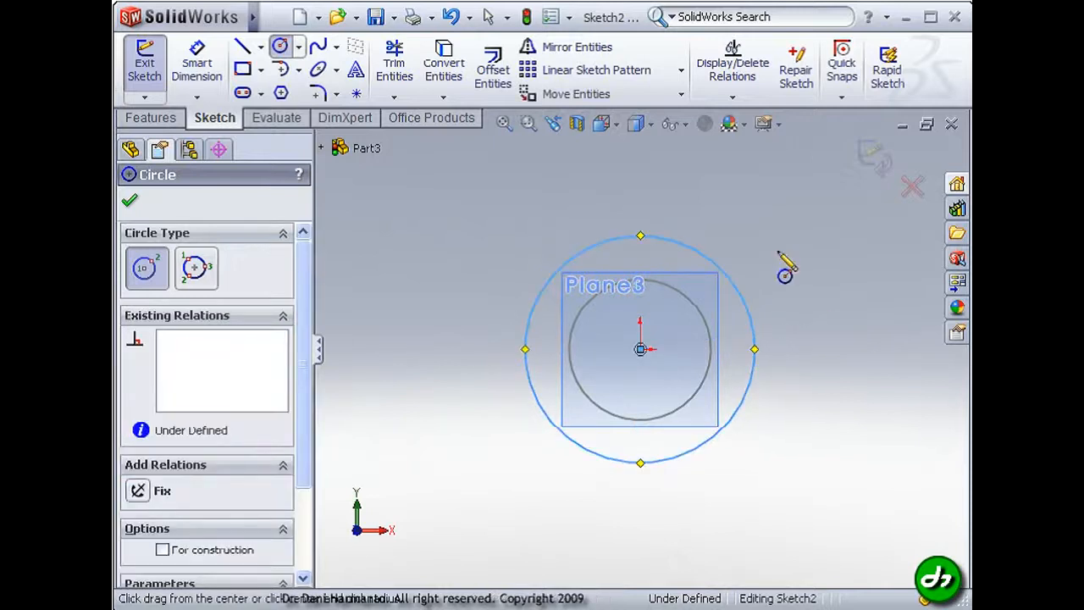
Step: Dimension the Plane1 circle's diameter to 80 mm and finish the sketch
click(217, 72)
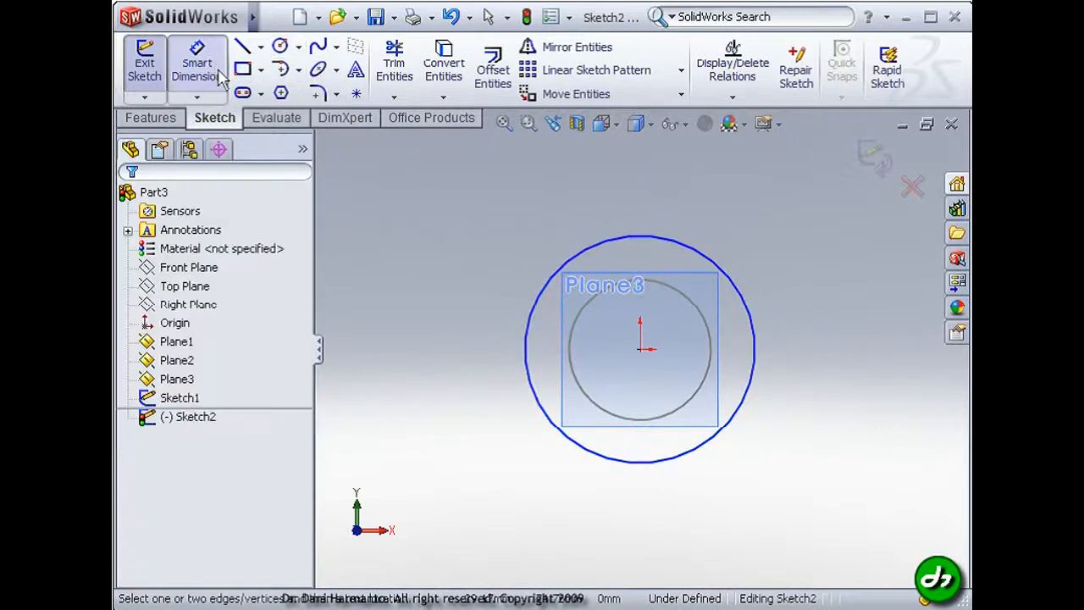
click(756, 349)
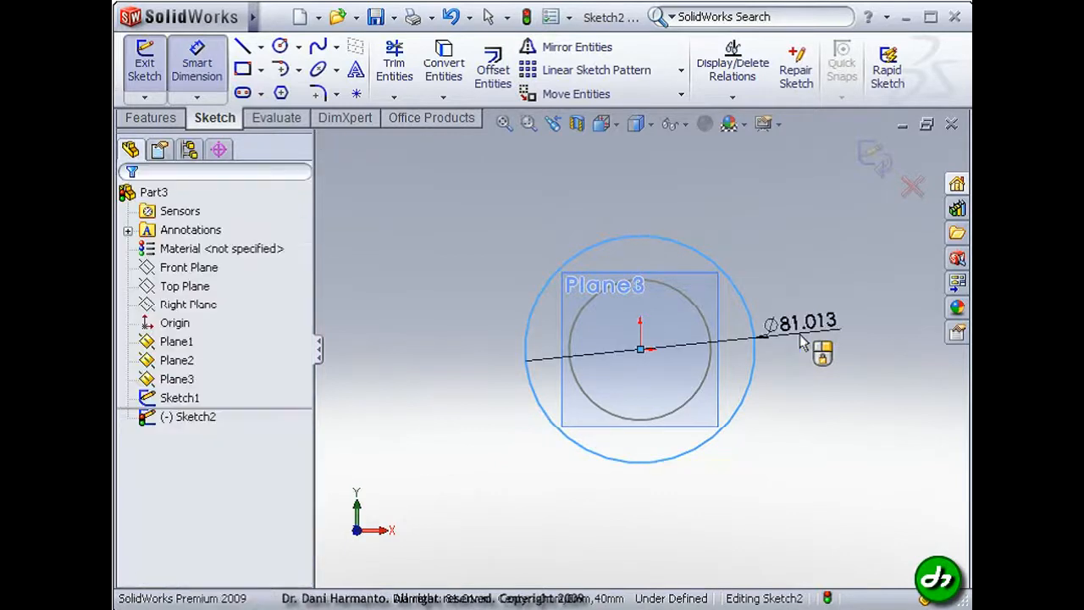
click(818, 353)
text(80)
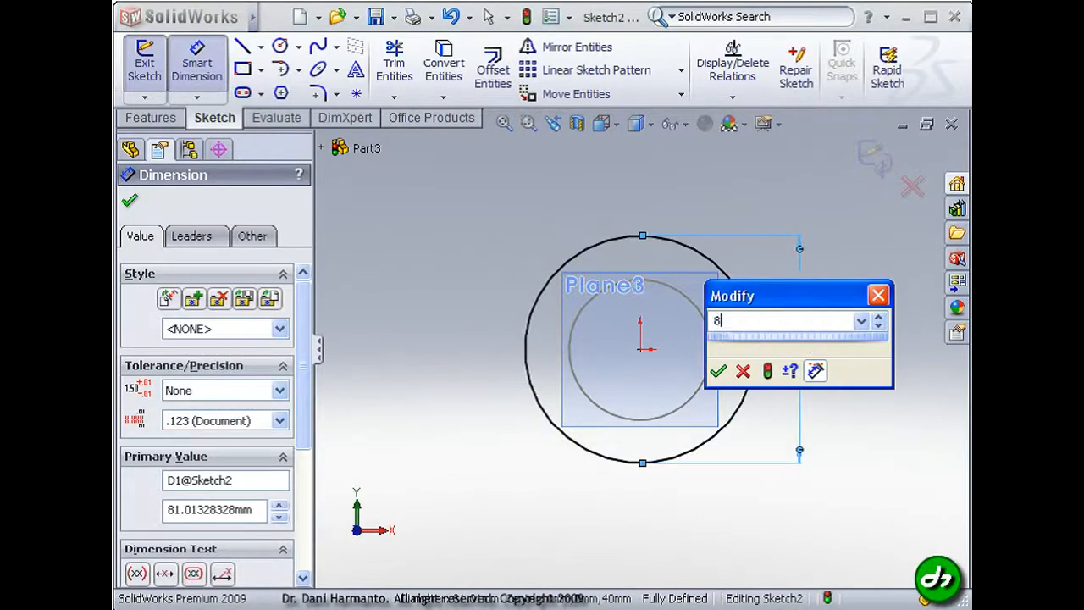
click(717, 371)
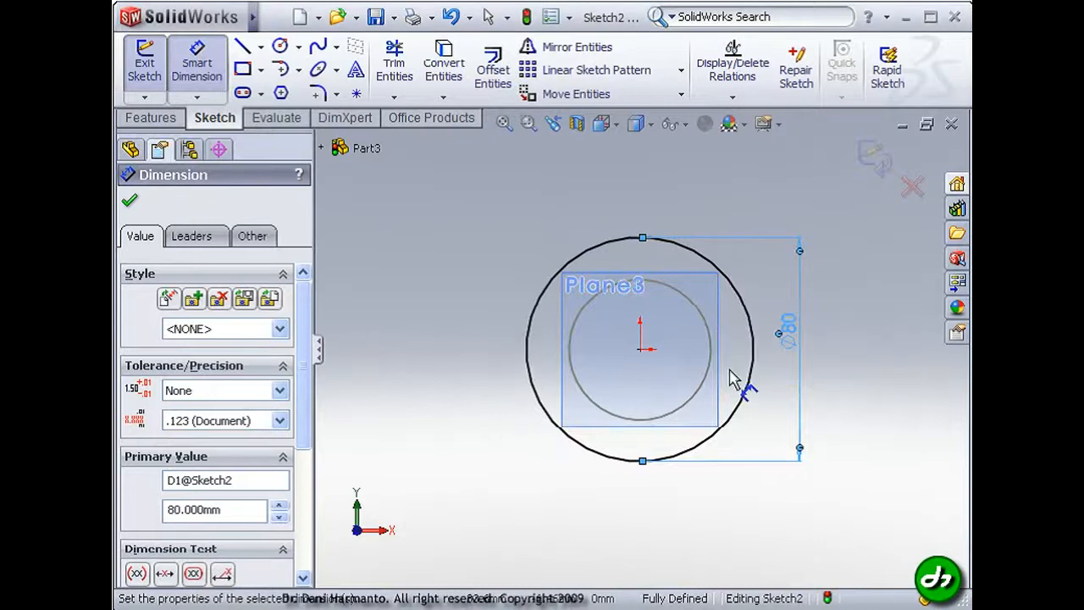
click(881, 172)
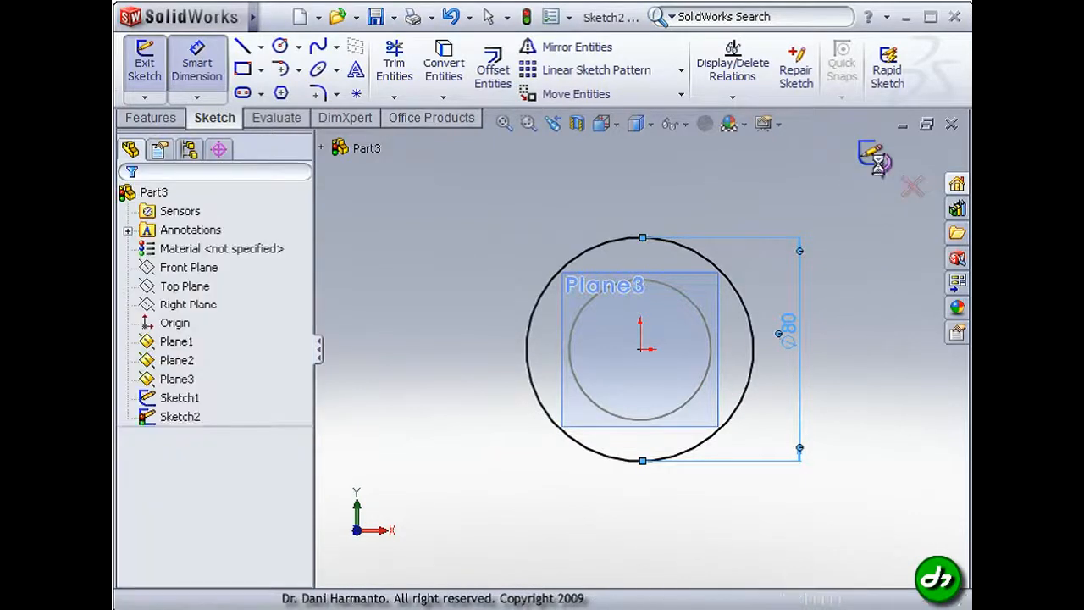
middle_drag(861, 259, 801, 286)
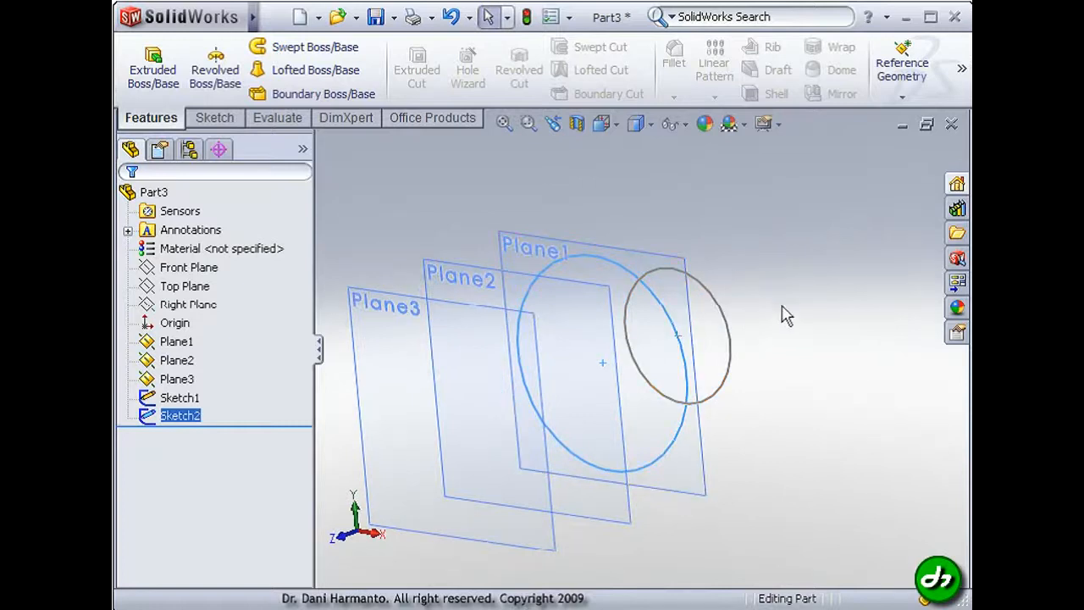
Step: Start a sketch on Plane2, viewed normal to it, and draw a circle centred on the origin inside the two existing circles
right_click(466, 282)
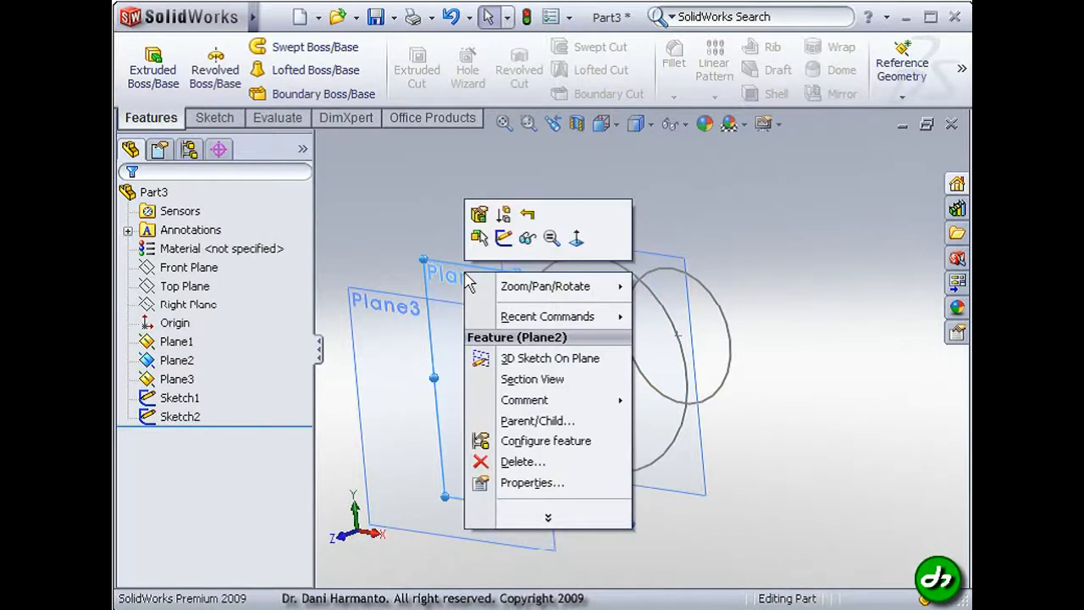
click(504, 238)
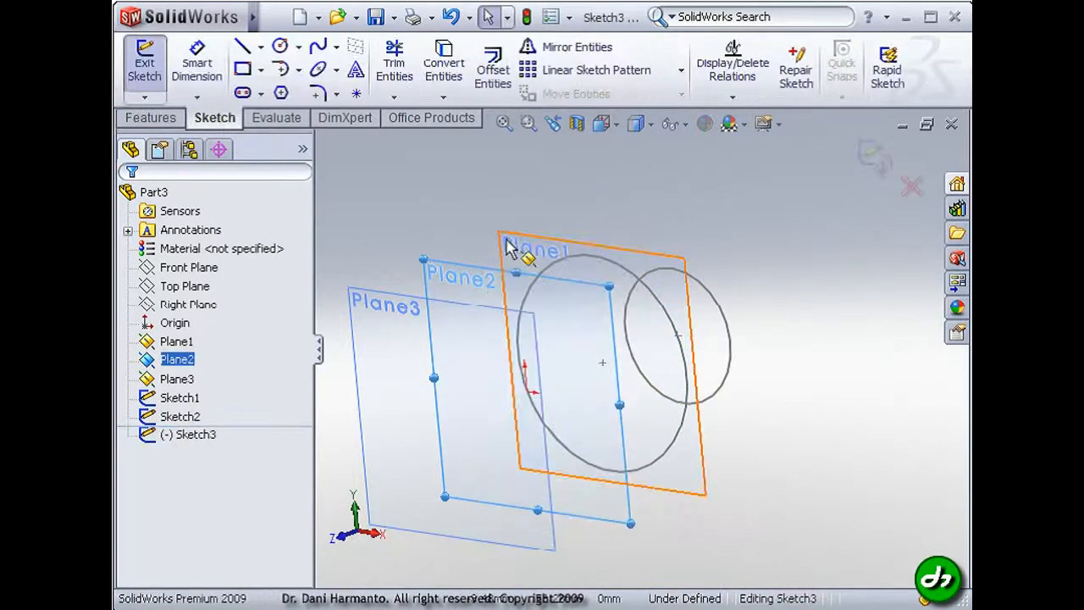
click(615, 125)
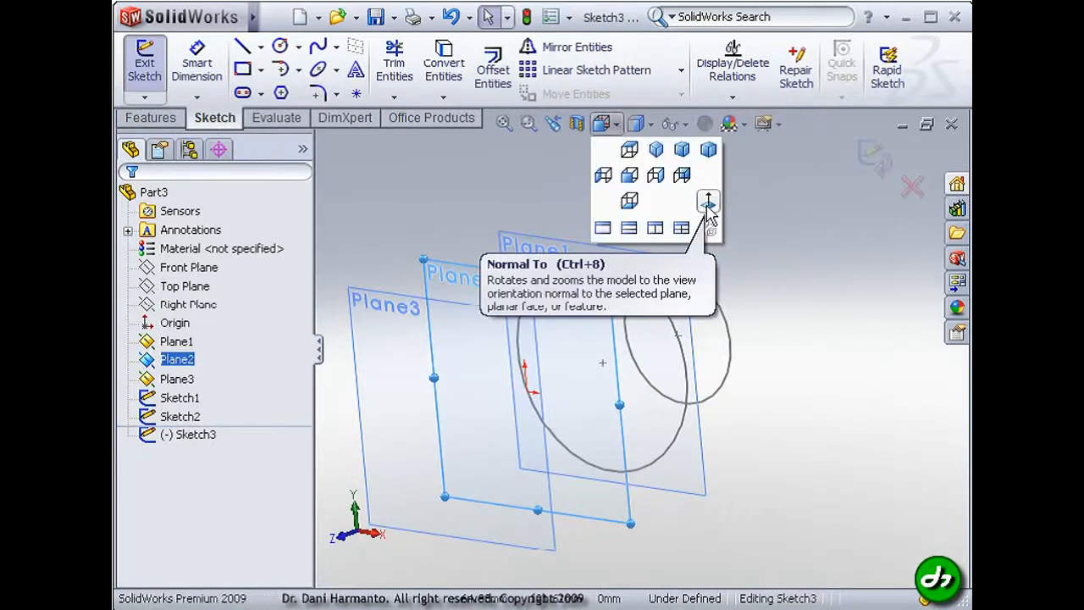
click(708, 205)
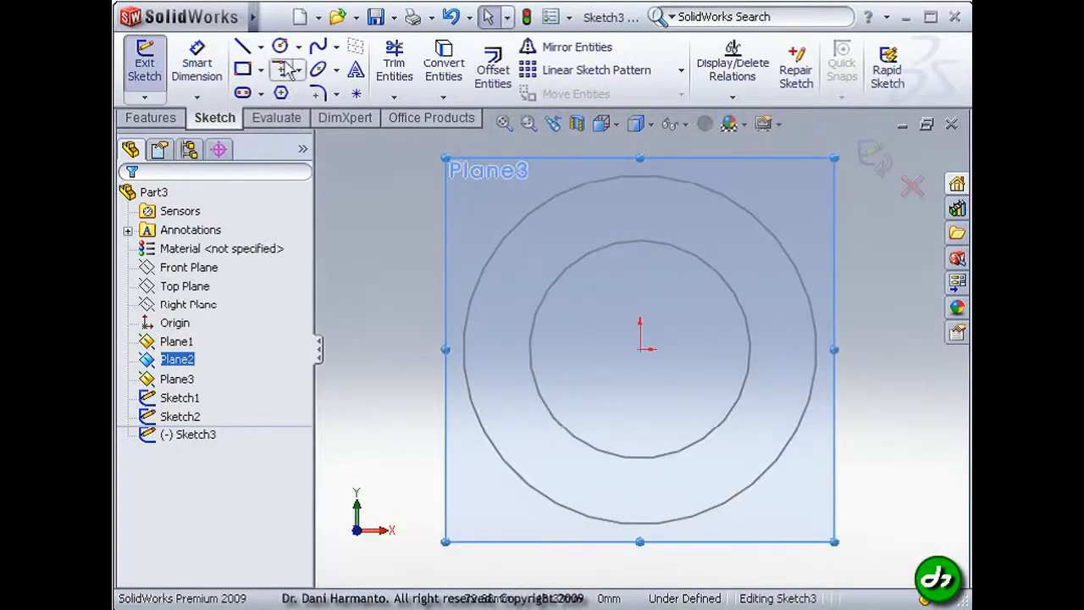
click(279, 46)
click(640, 347)
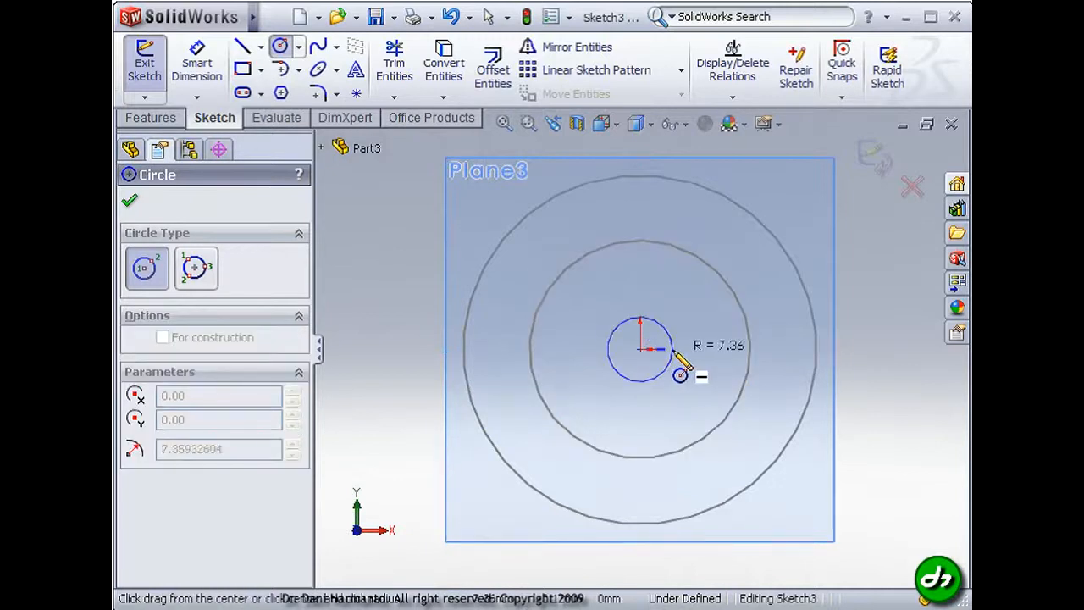
click(708, 349)
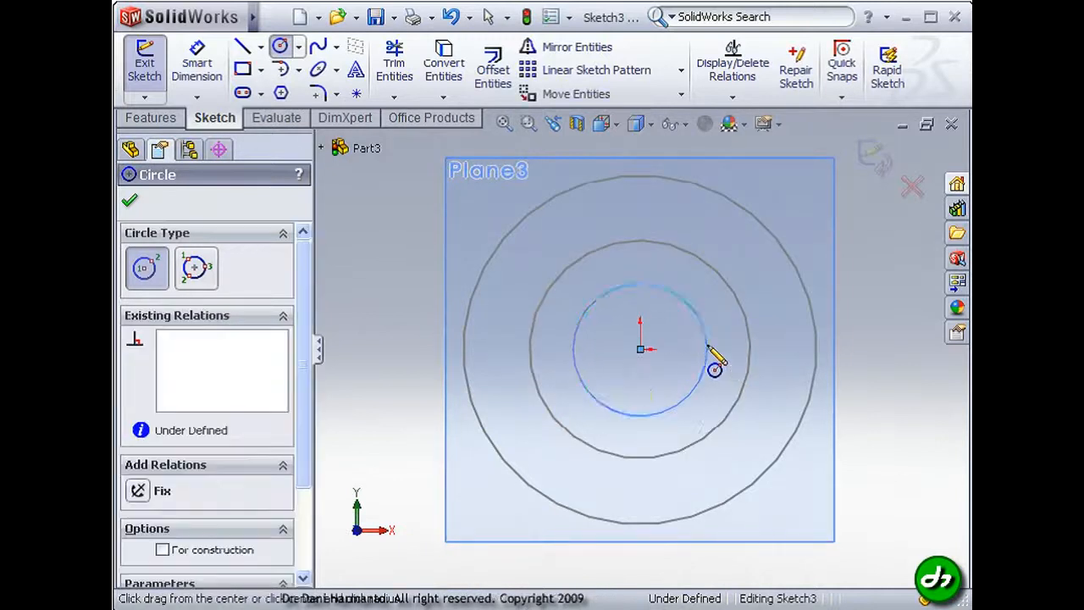
Step: Dimension the Plane2 circle's diameter to 30 mm and finish the sketch
click(200, 68)
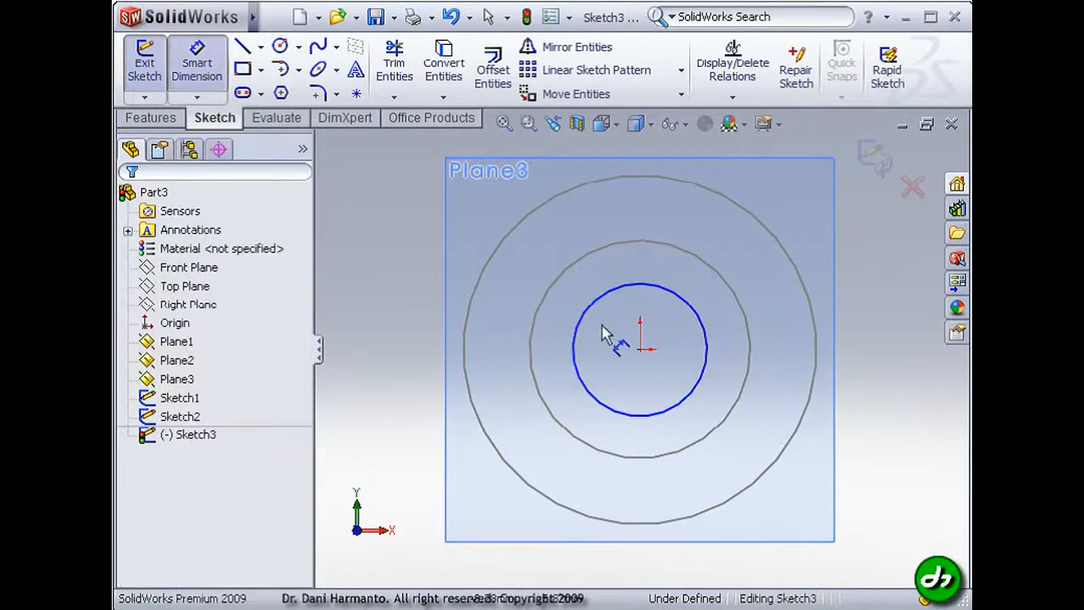
click(702, 322)
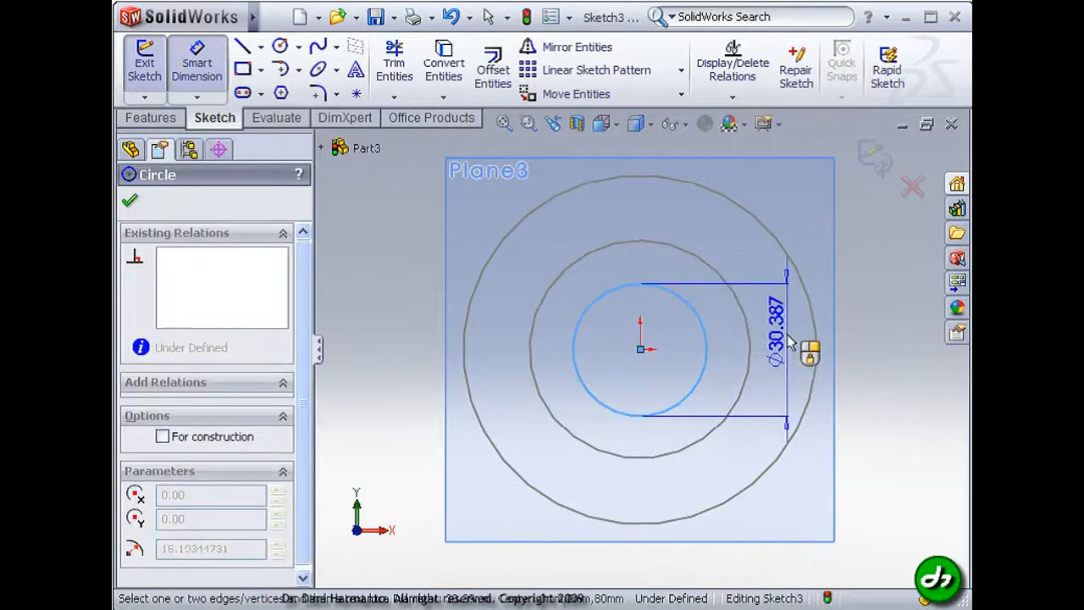
click(788, 343)
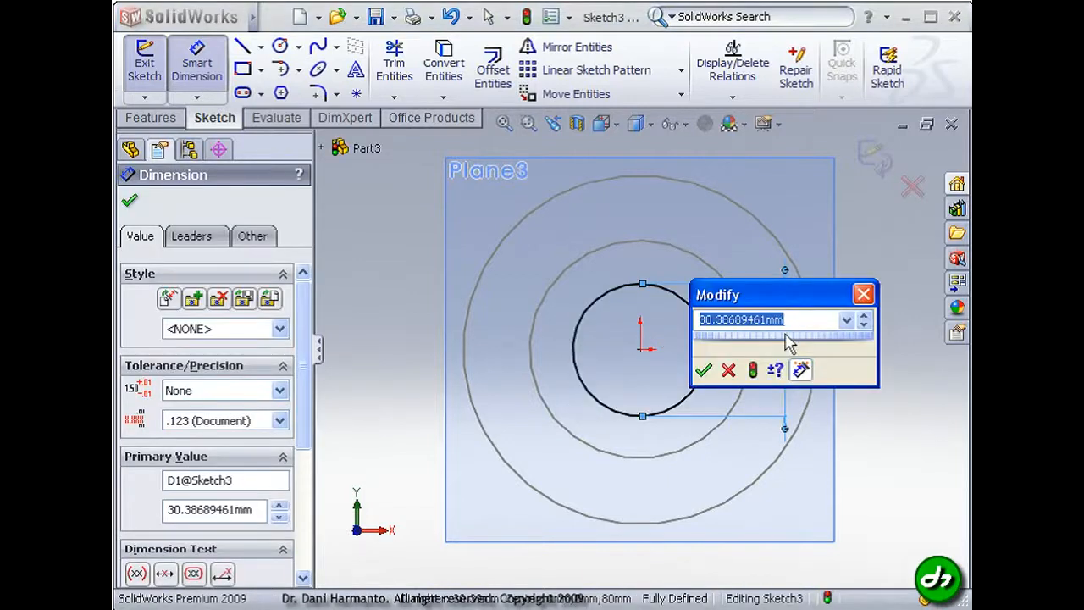
text(30)
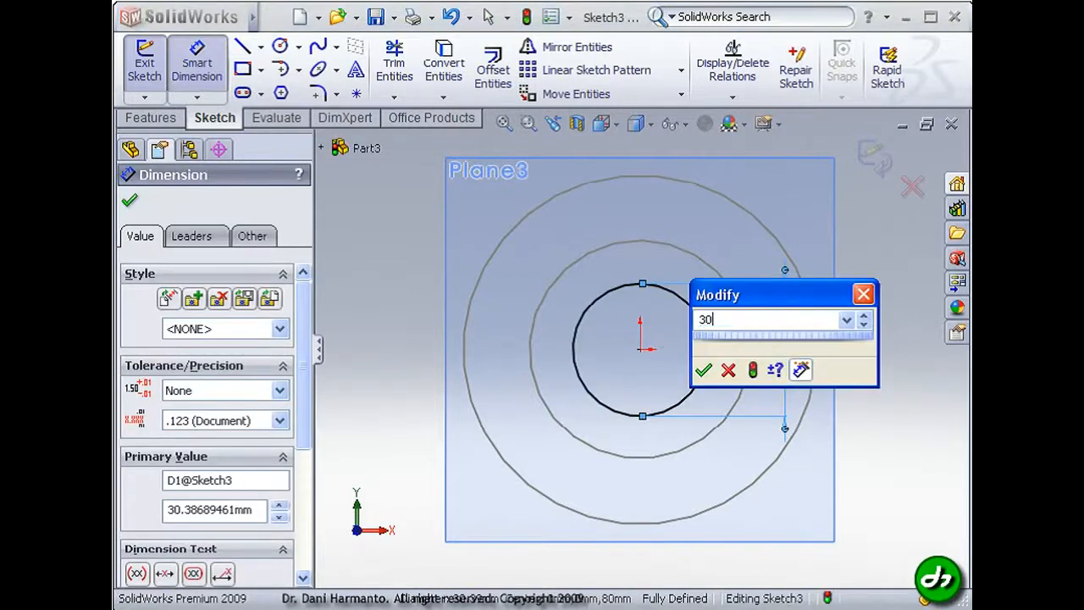
click(704, 372)
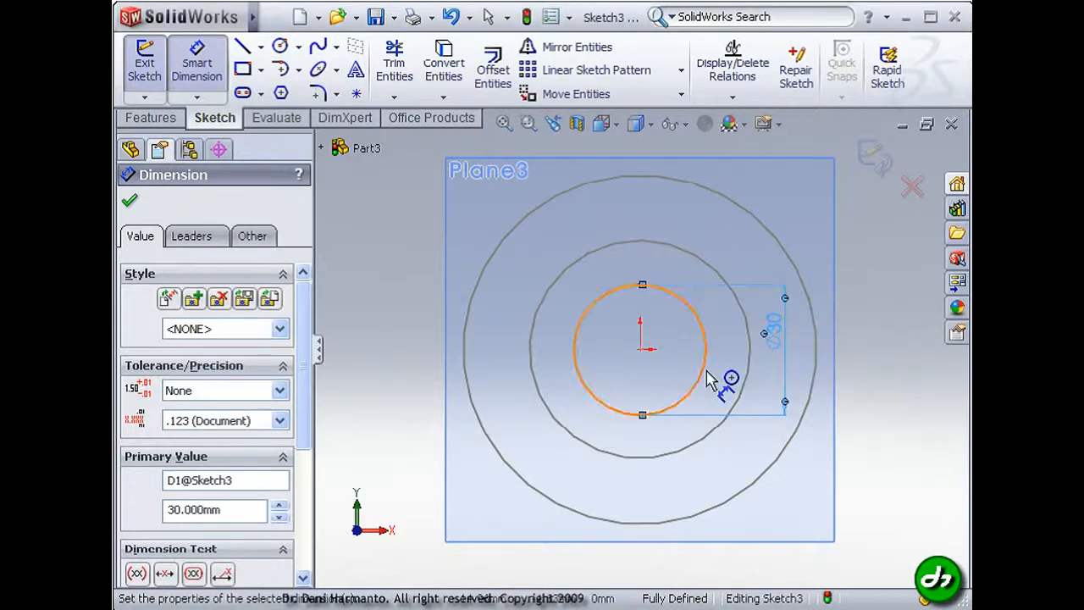
click(875, 165)
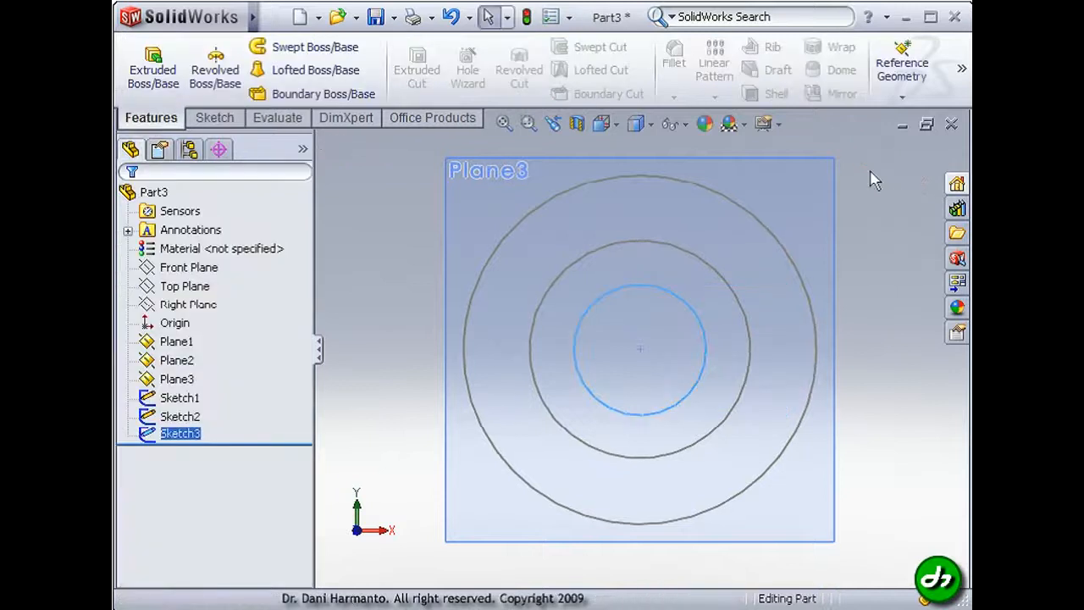
Step: Start a sketch on Plane3 and view it normal to the plane
click(865, 279)
scroll(867, 279, up, 1)
mouse_move(867, 279)
middle_down()
mouse_move(817, 278)
mouse_move(791, 302)
middle_up()
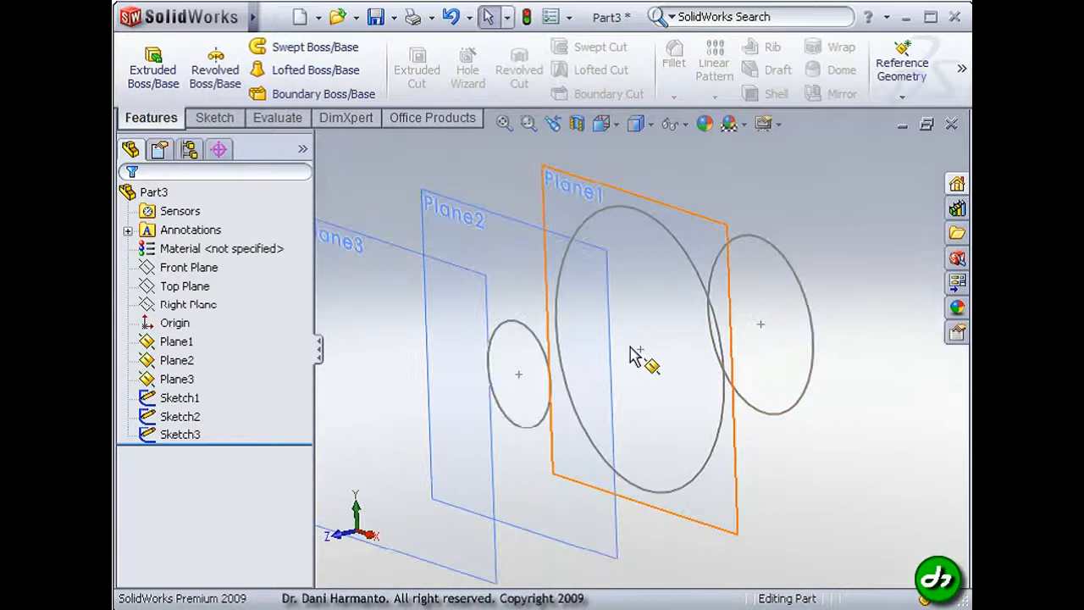
scroll(639, 349, up, 2)
scroll(410, 325, down, 1)
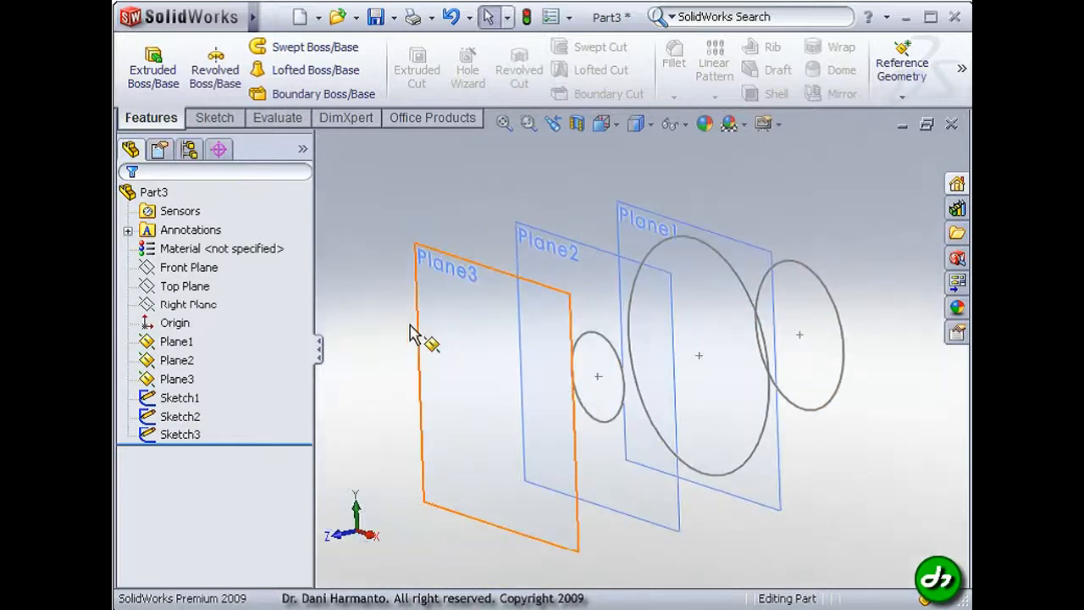
right_click(455, 286)
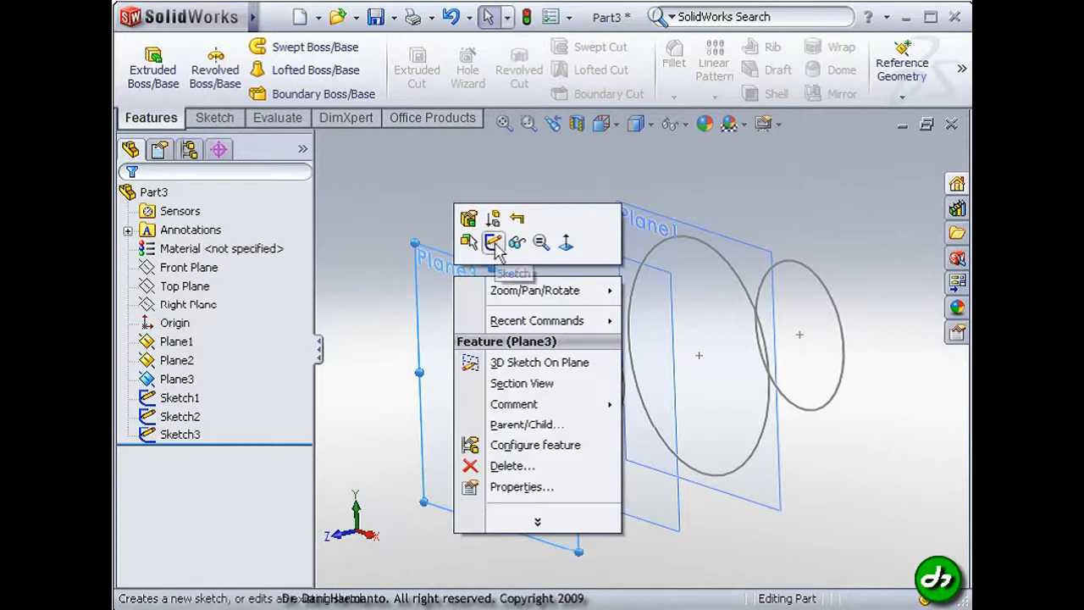
click(494, 244)
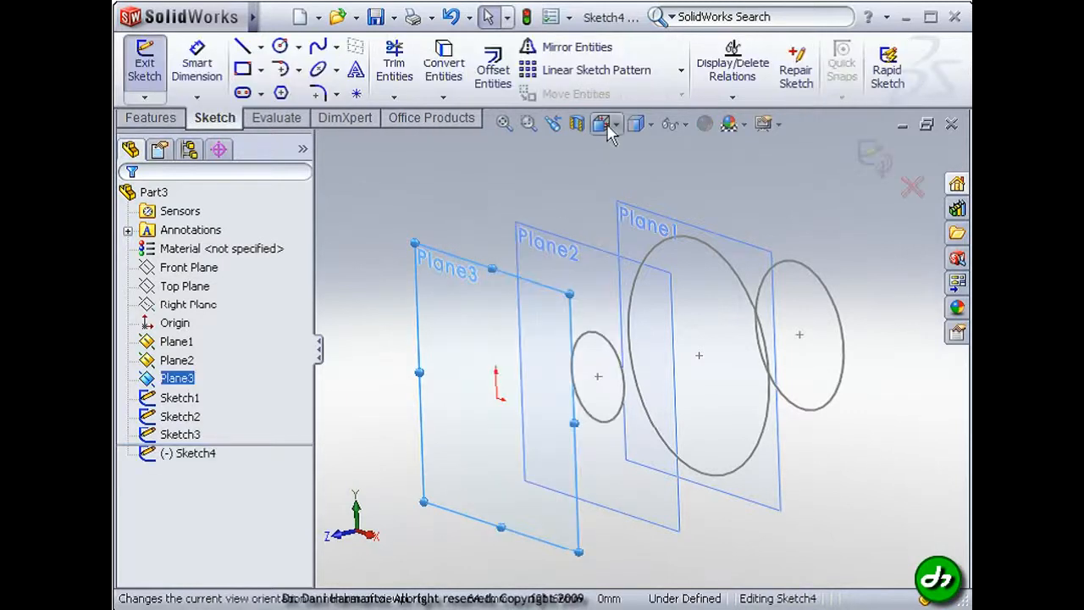
click(615, 126)
click(709, 203)
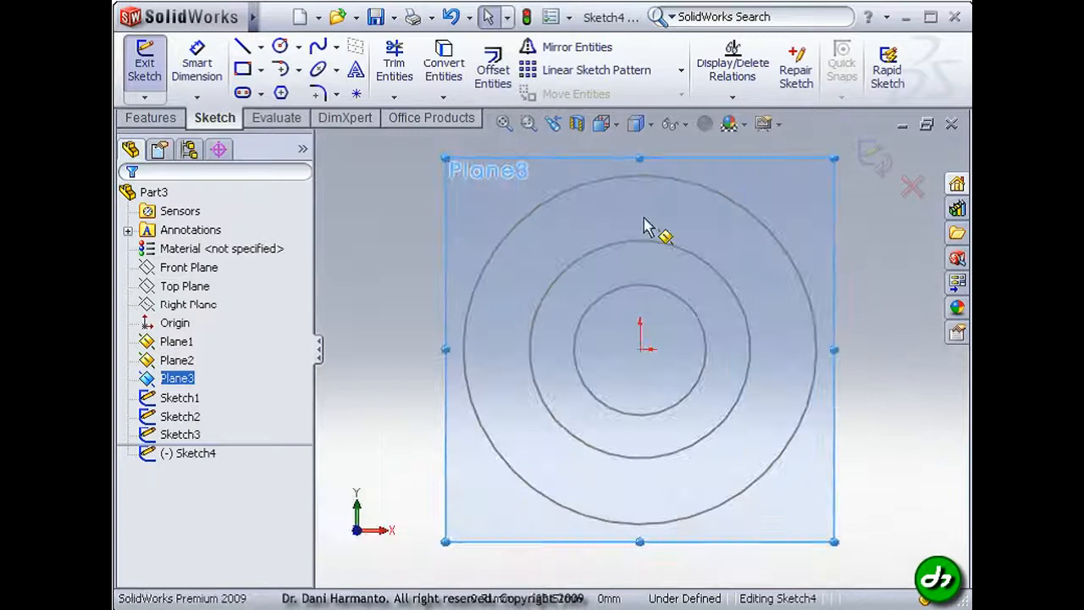
Step: Draw a corner rectangle around the origin and a diagonal centerline from its upper-right to its lower-left corner
click(242, 69)
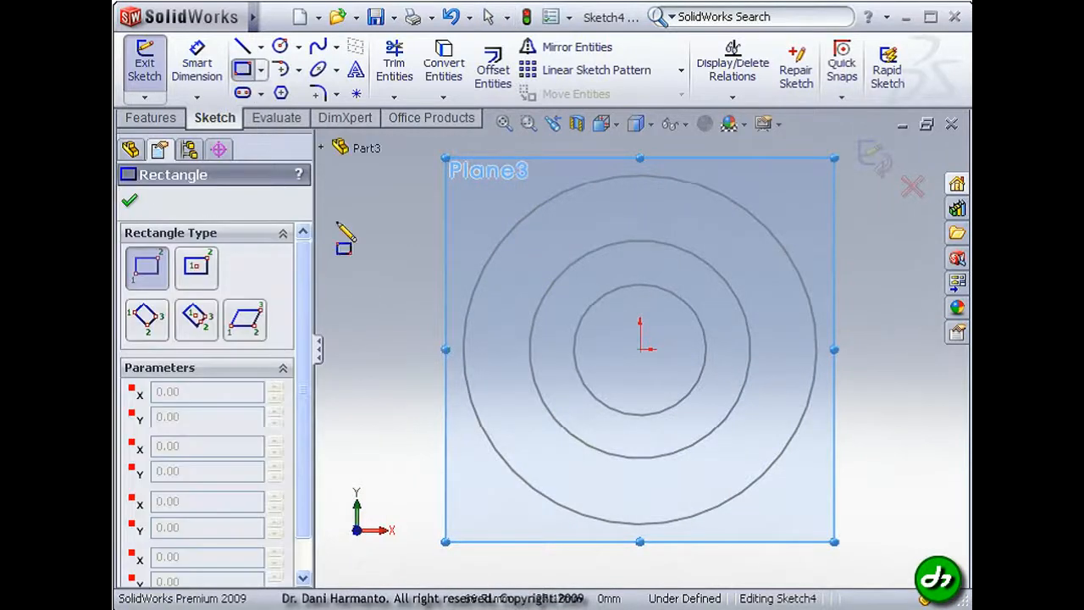
click(518, 257)
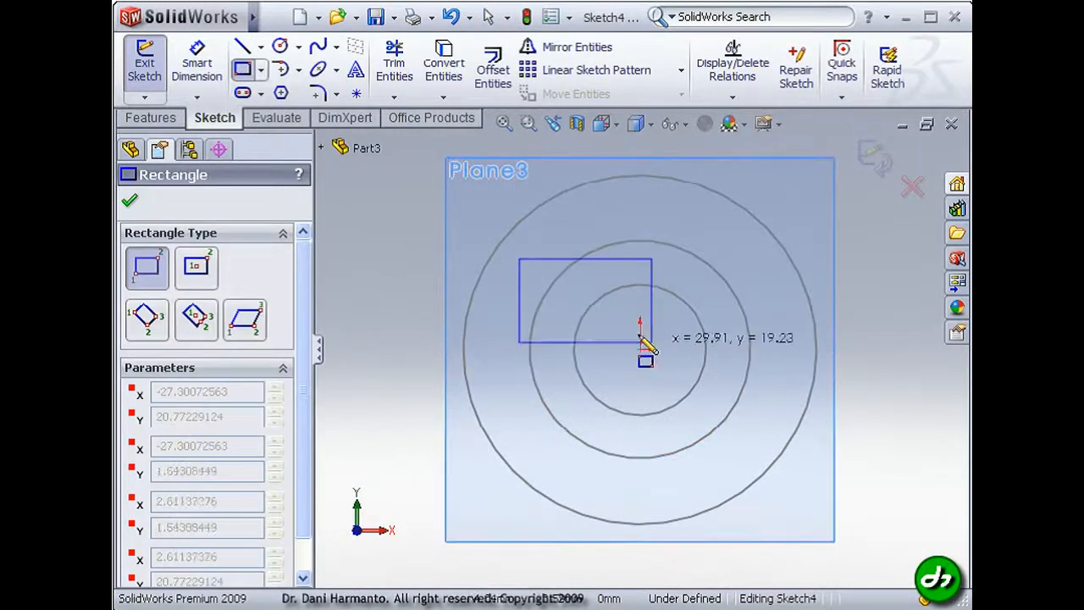
click(761, 439)
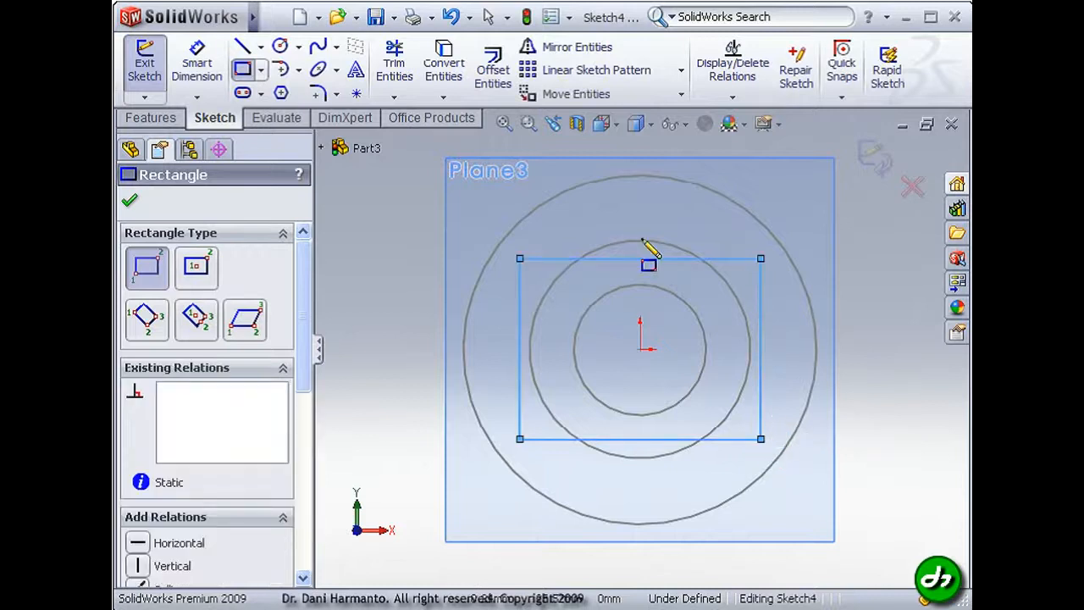
click(261, 48)
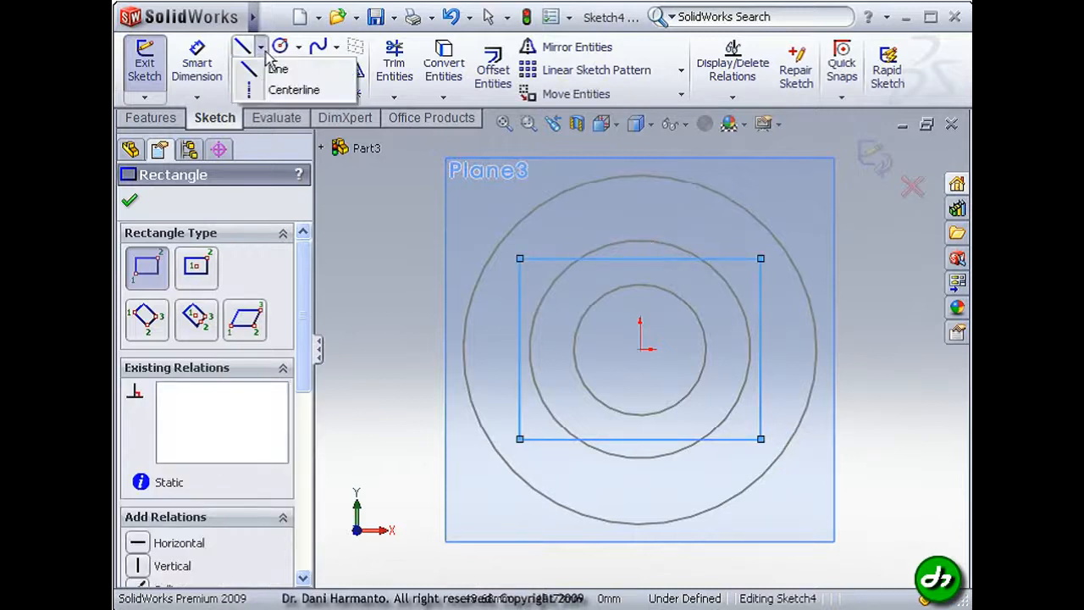
click(292, 89)
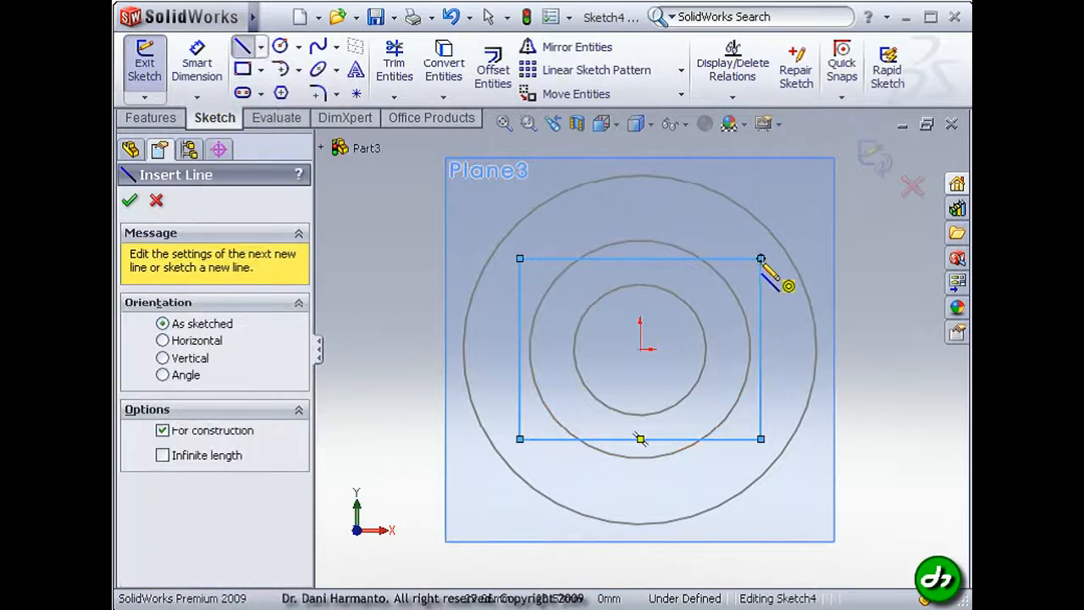
click(760, 259)
click(520, 439)
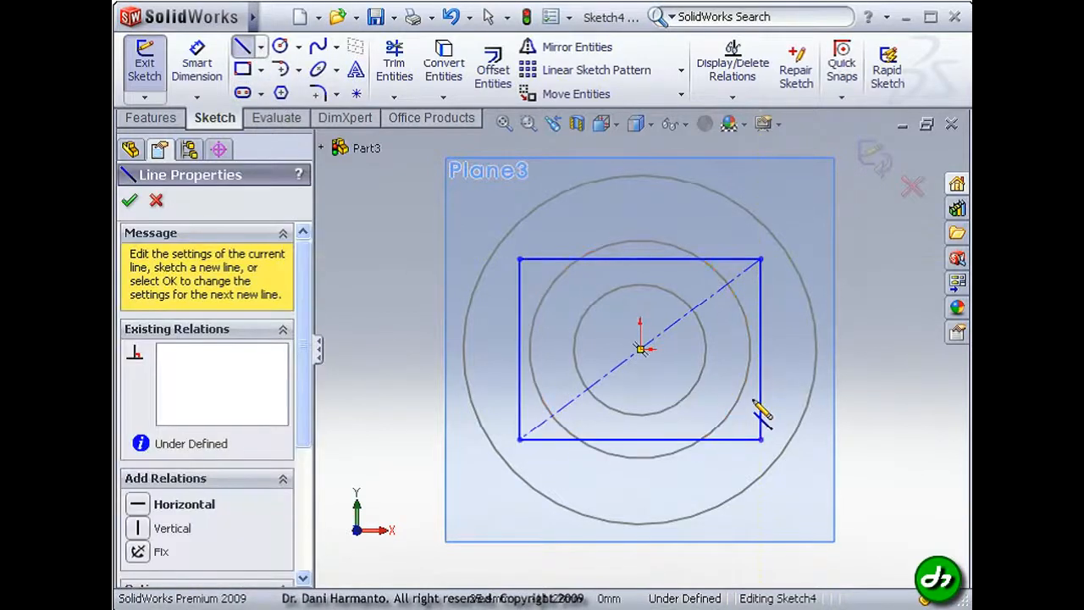
right_click(878, 320)
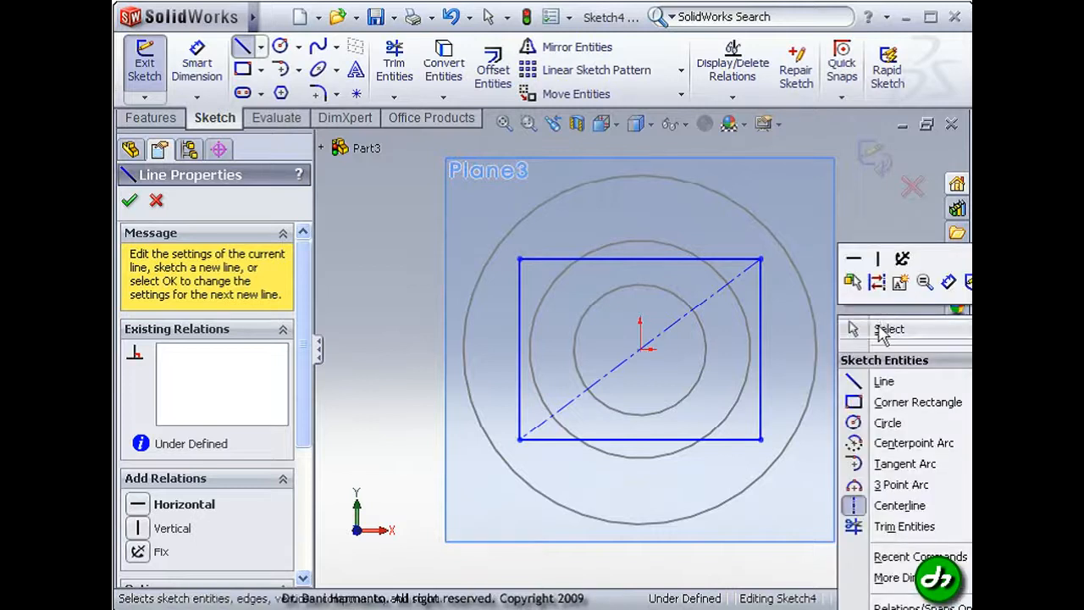
click(885, 330)
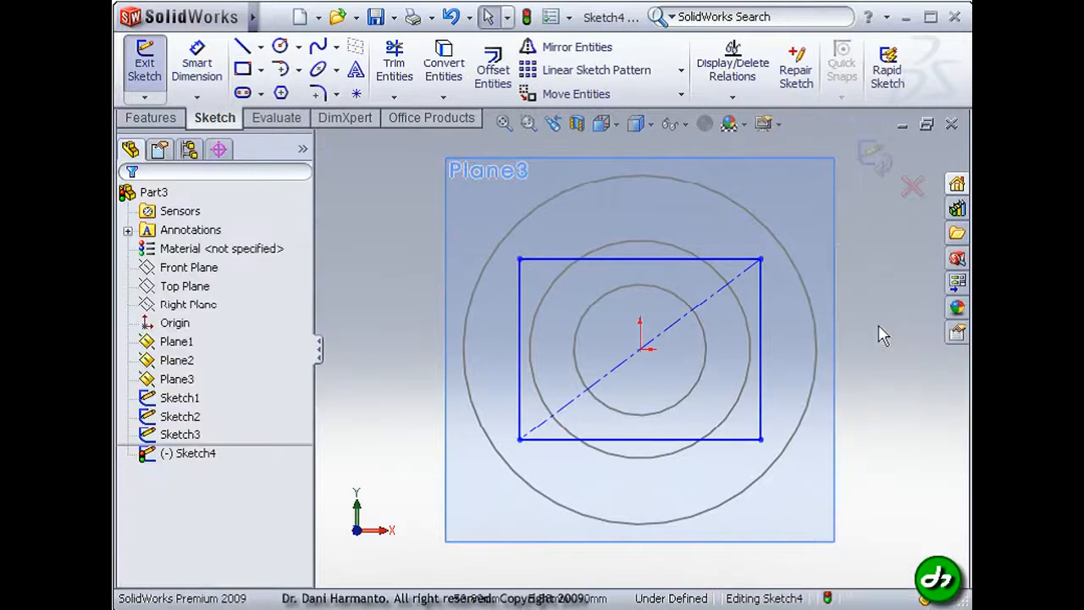
Step: Add a Midpoint relation between the rectangle's diagonal centerline and the origin, and finish the sketch
click(704, 303)
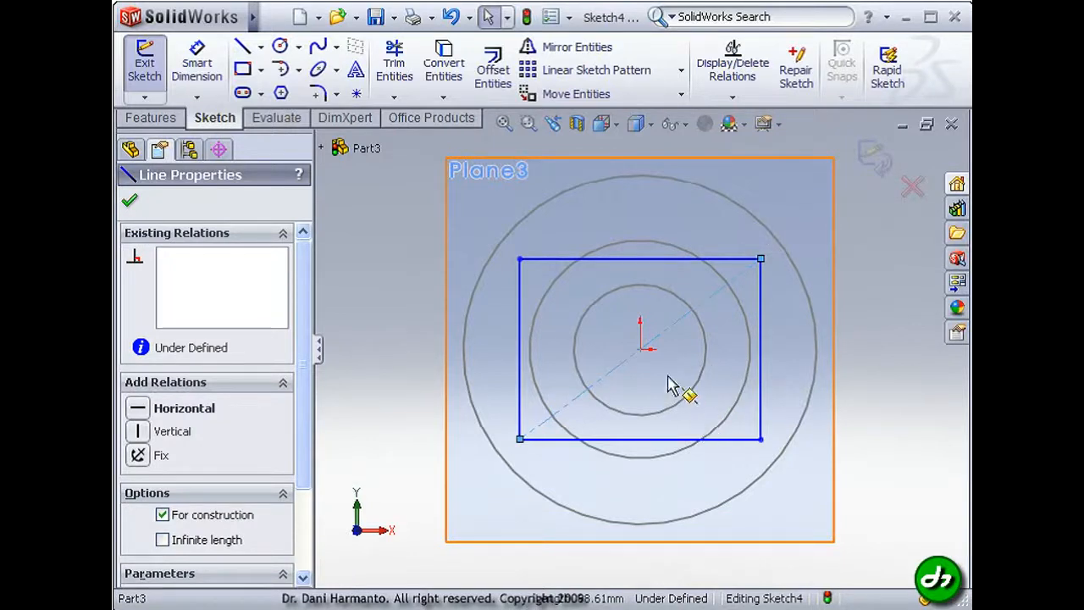
ctrl+click(641, 350)
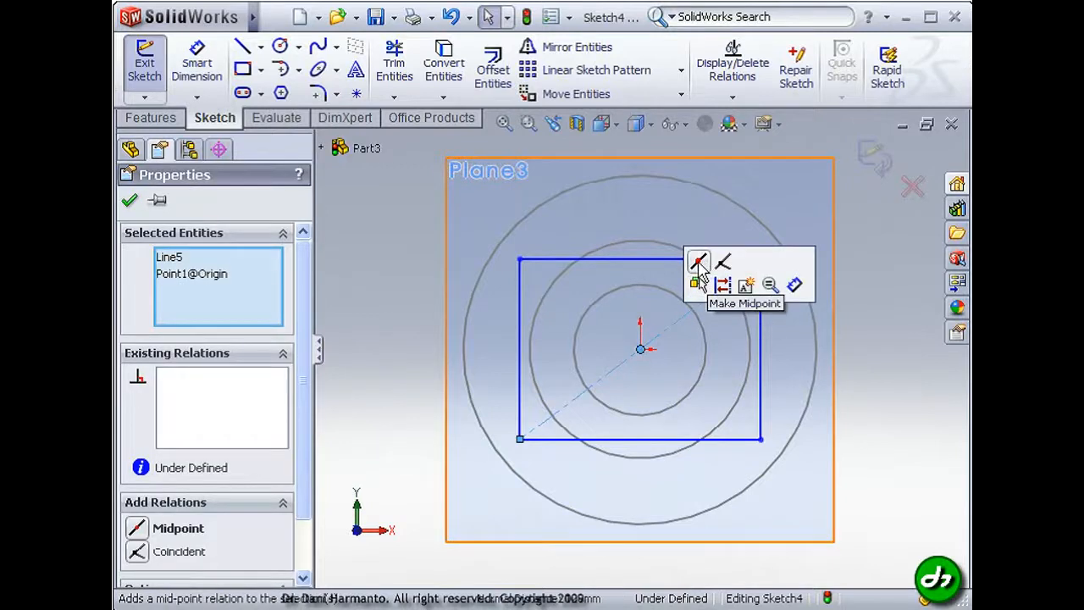
click(699, 263)
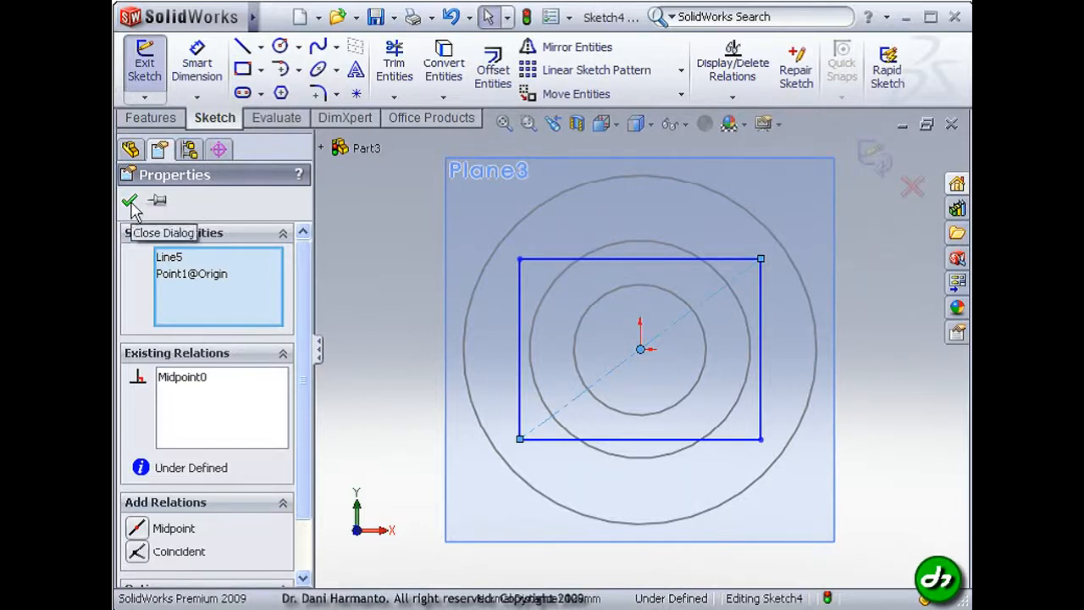
click(129, 204)
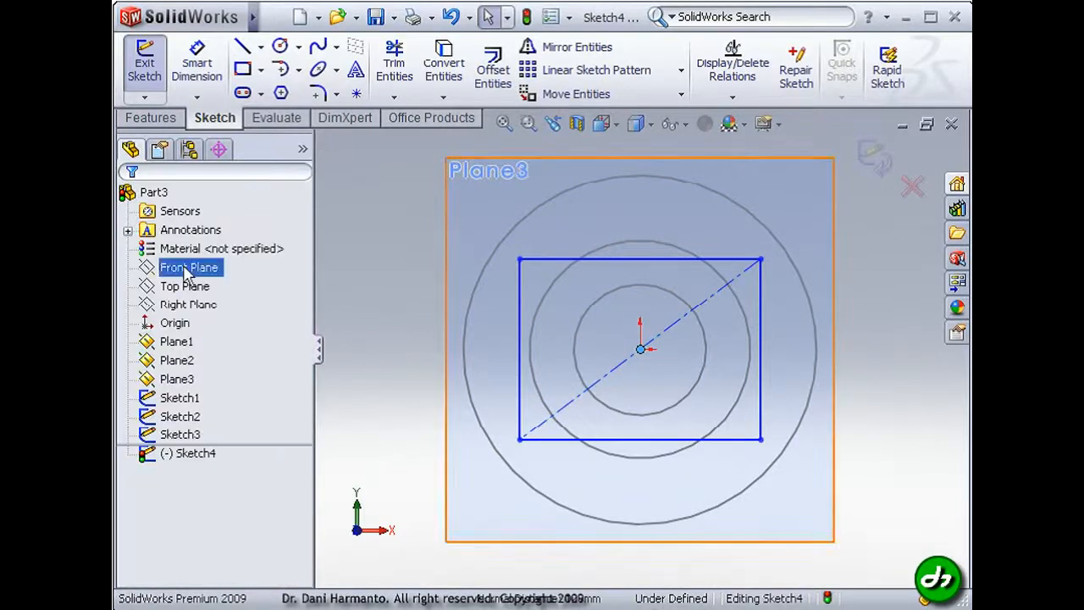
click(880, 168)
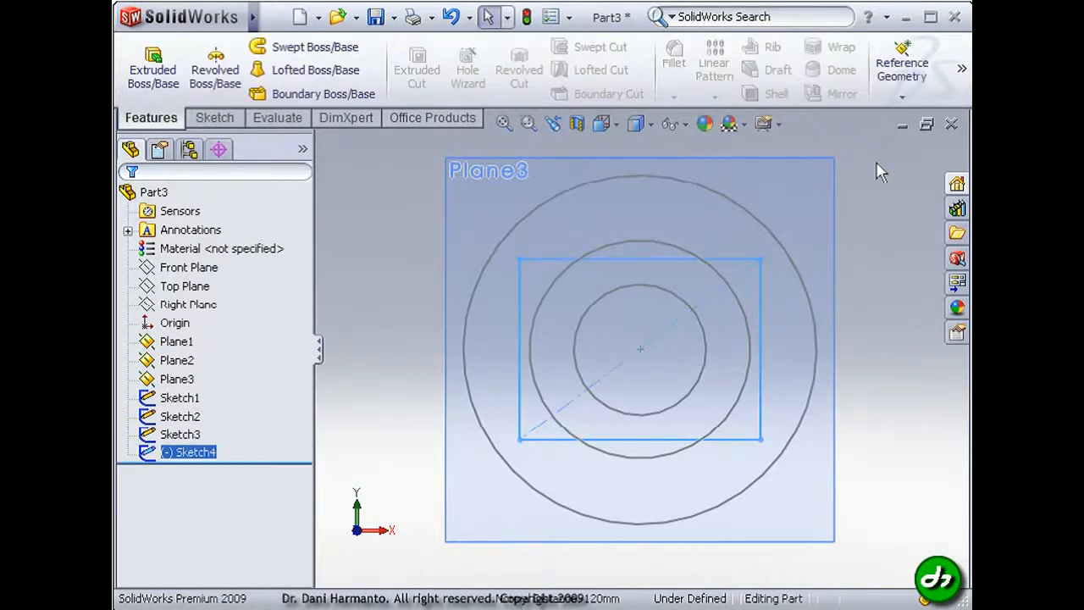
Step: Start a Lofted Boss/Base with the Front Plane circle and the Plane1 circle as its first two profiles
click(873, 224)
mouse_move(876, 251)
middle_down()
mouse_move(836, 246)
mouse_move(806, 267)
middle_up()
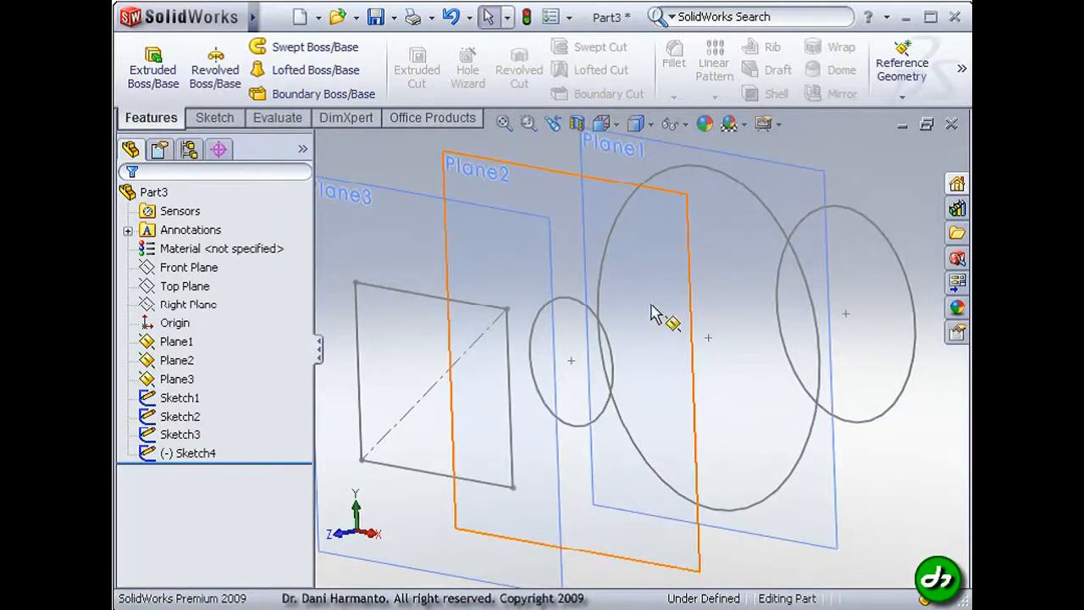
scroll(657, 332, up, 2)
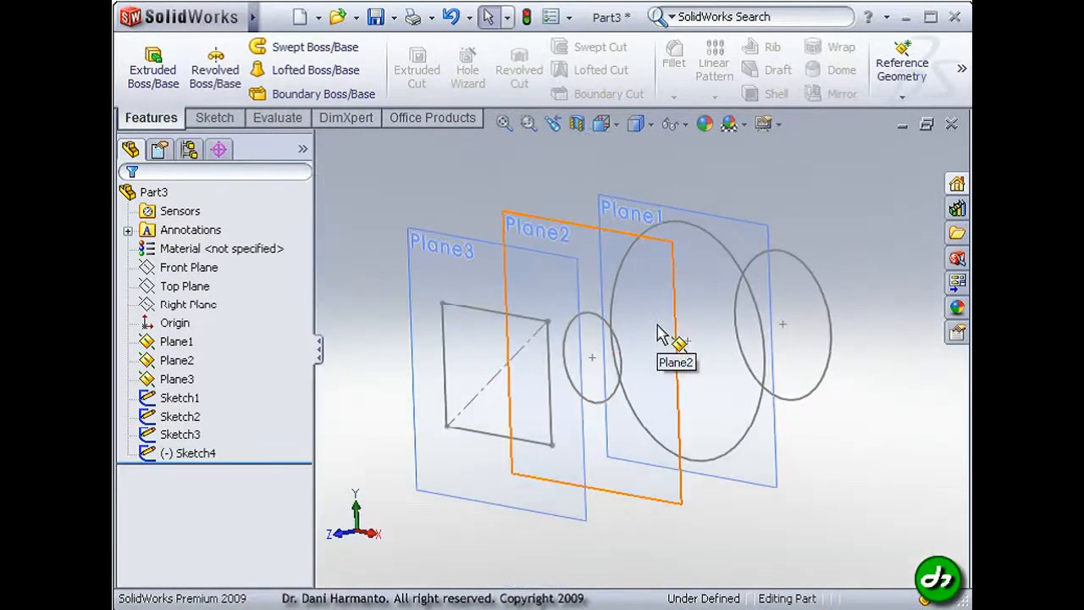
click(323, 72)
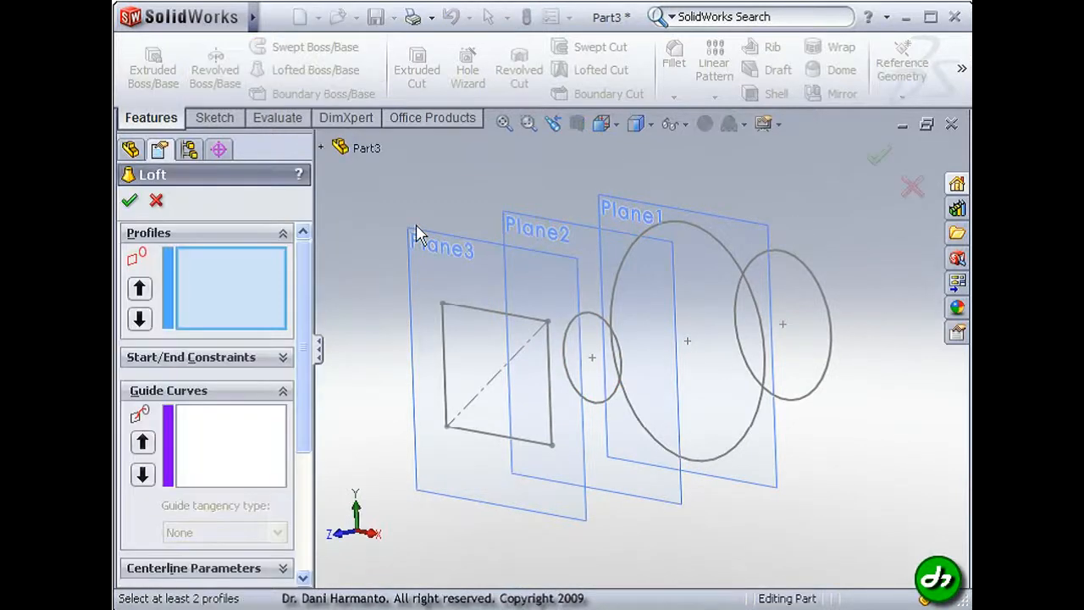
click(791, 259)
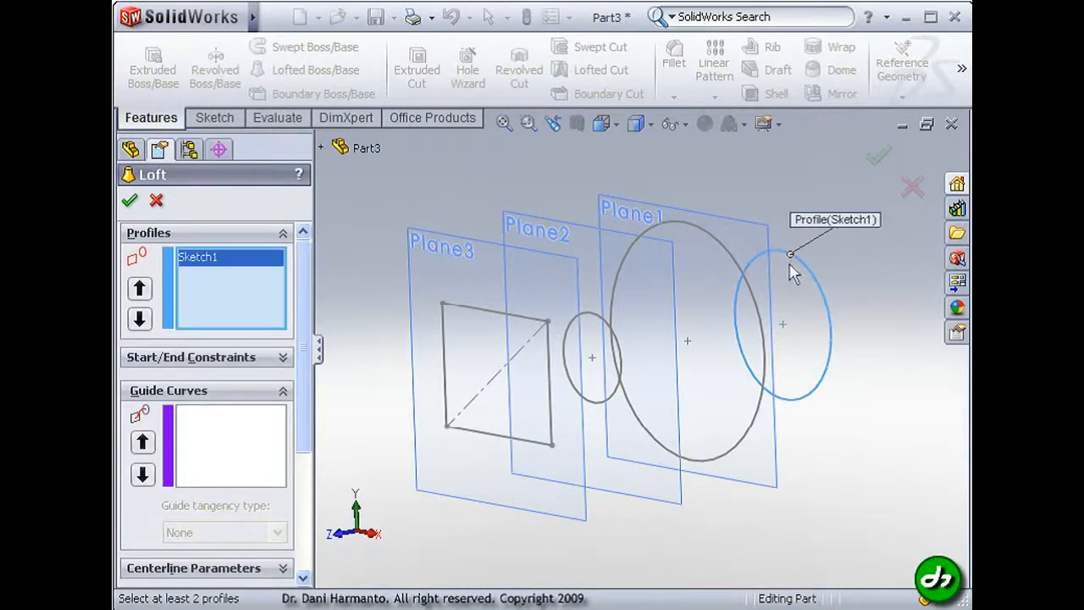
click(735, 247)
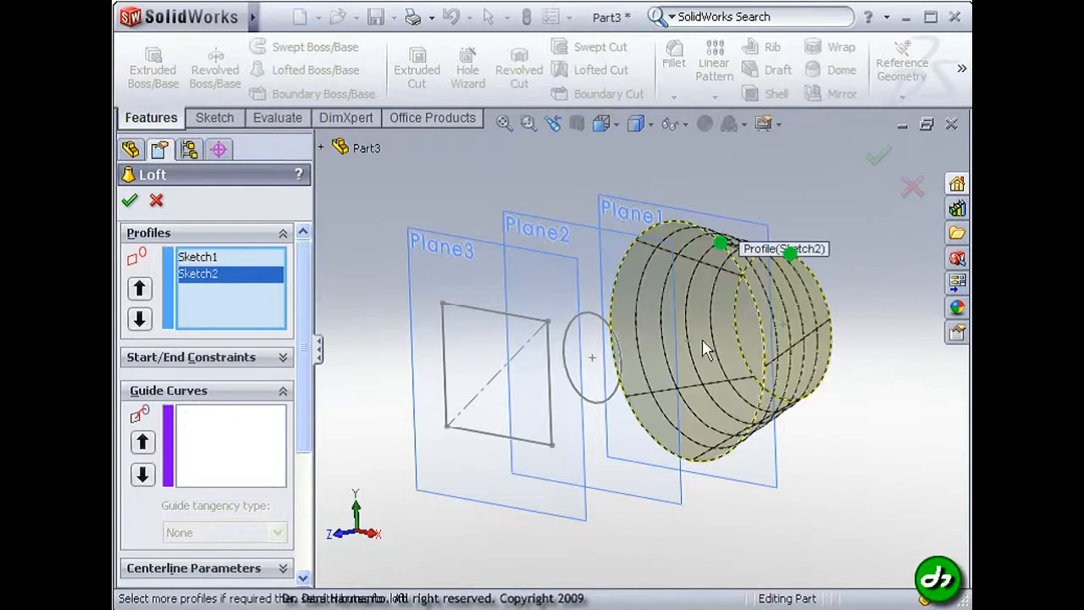
click(613, 335)
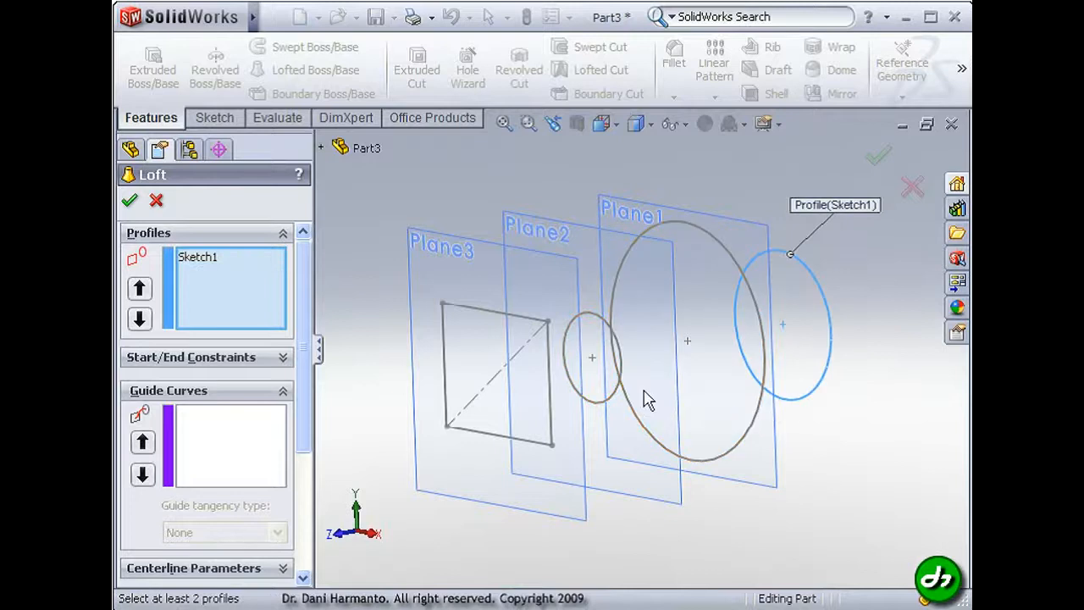
click(741, 264)
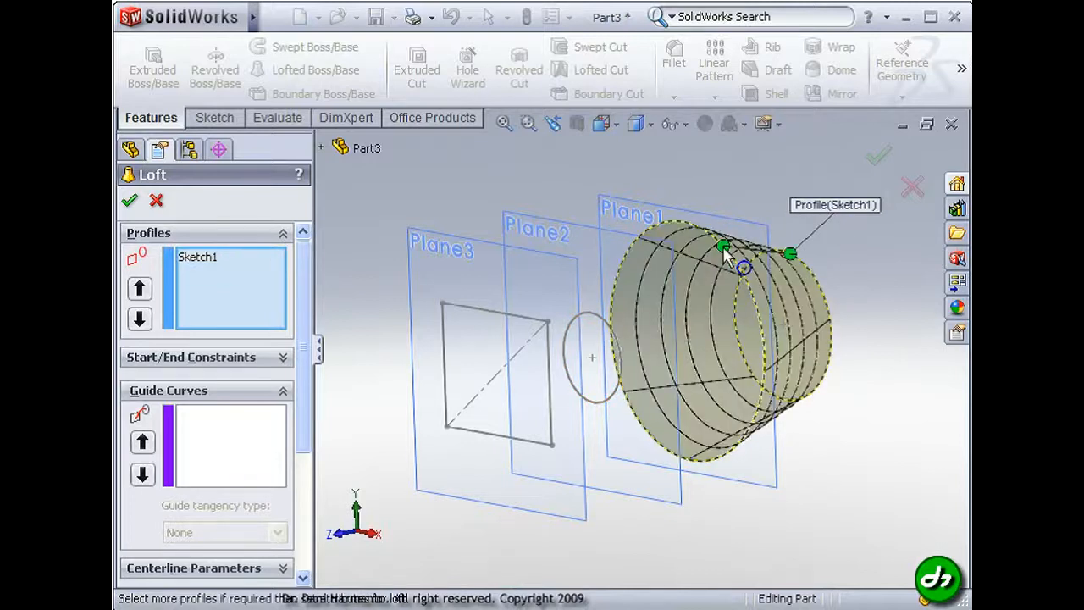
Step: Add the Plane2 circle and the Plane3 rectangle as further loft profiles and create the loft
middle_drag(634, 345, 607, 343)
click(606, 343)
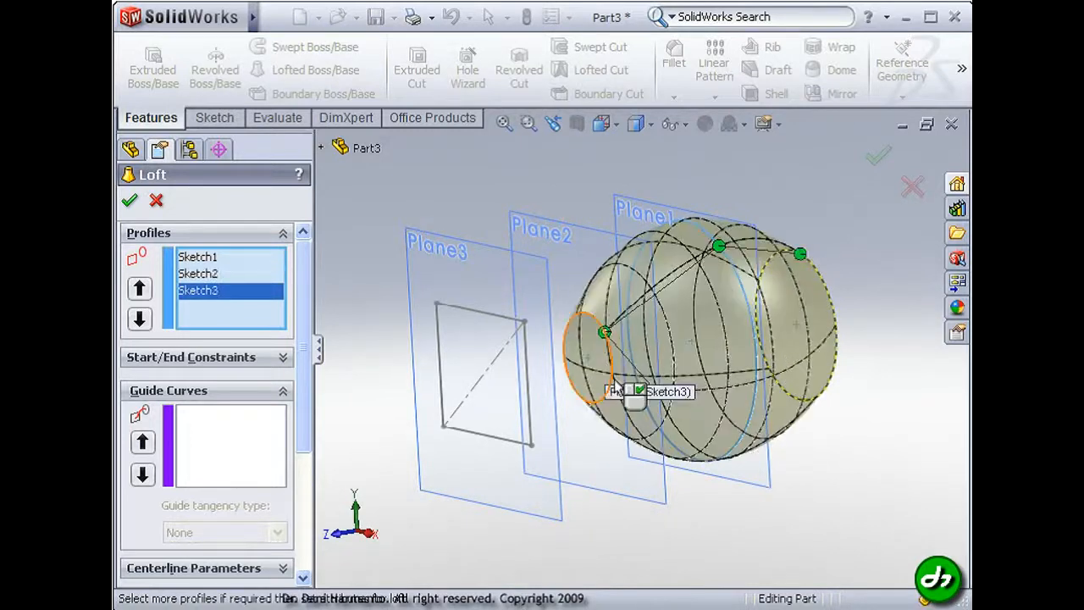
click(524, 324)
middle_drag(654, 508, 868, 371)
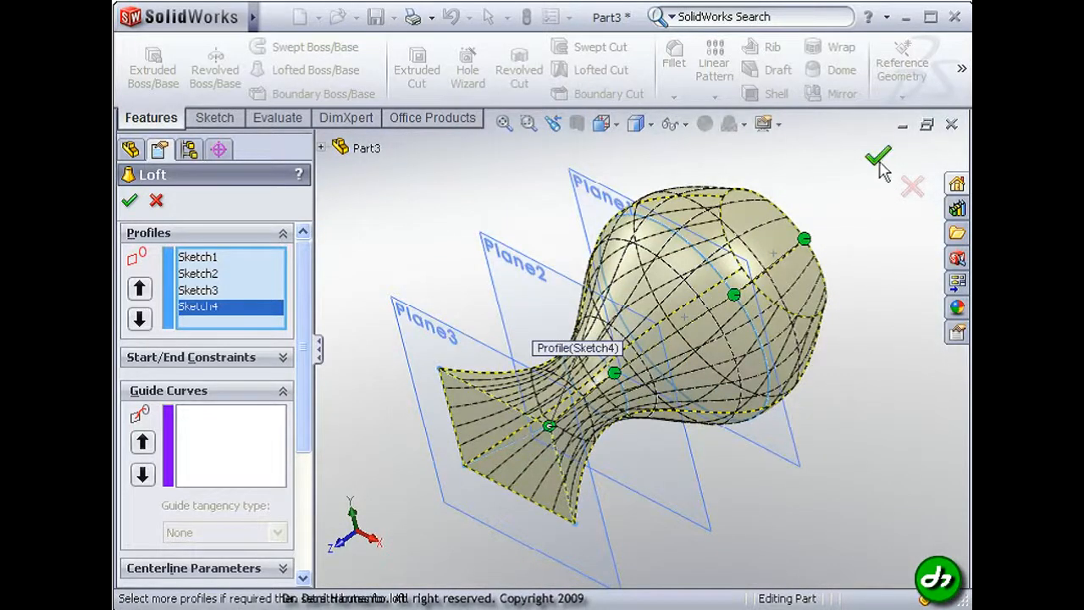
click(878, 158)
Step: Hide the reference planes Plane1 and Plane2
mouse_move(870, 345)
middle_down()
mouse_move(879, 333)
mouse_move(859, 295)
mouse_move(879, 337)
mouse_move(872, 358)
middle_up()
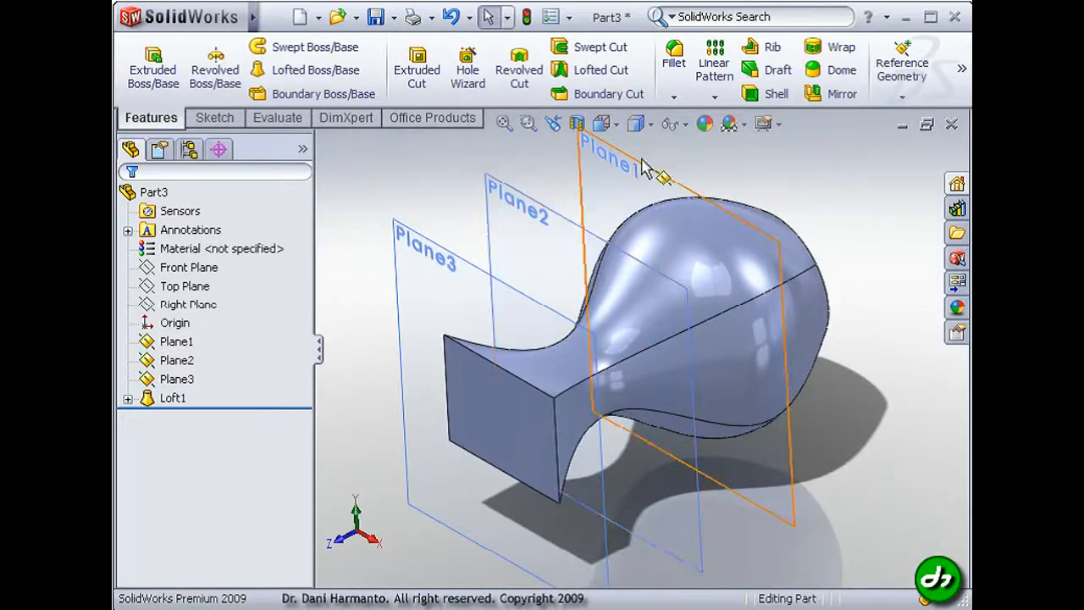
scroll(703, 208, up, 2)
scroll(668, 211, down, 1)
click(638, 233)
right_click(643, 239)
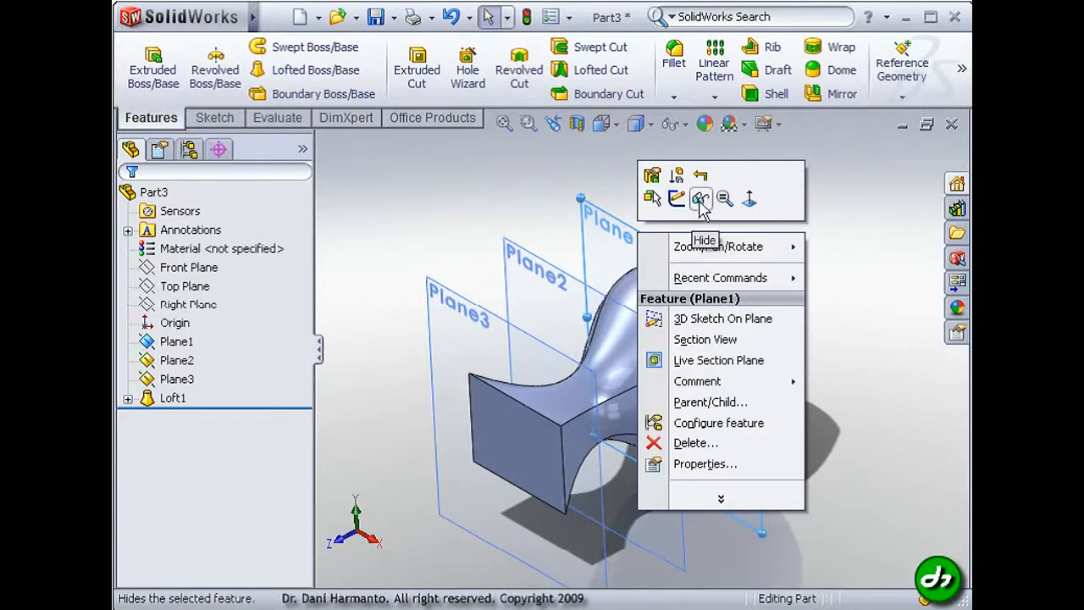
click(701, 205)
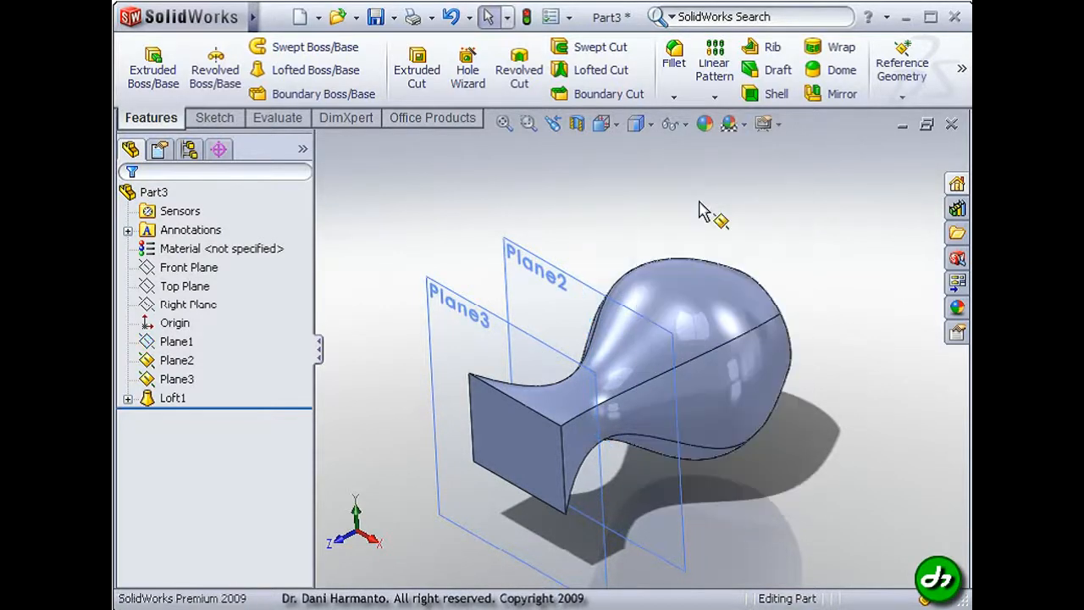
right_click(556, 267)
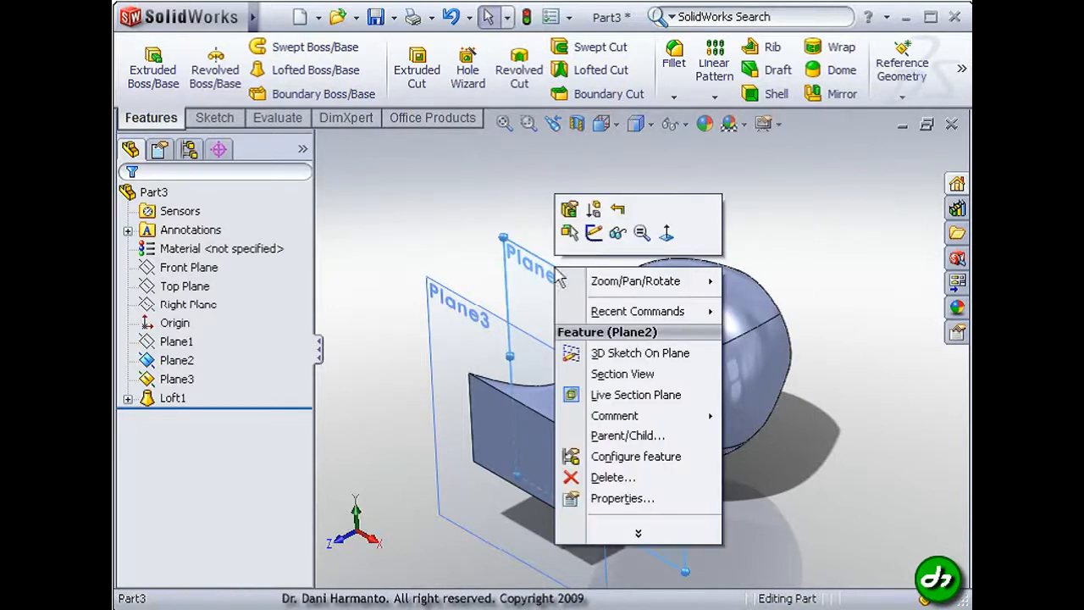
click(617, 233)
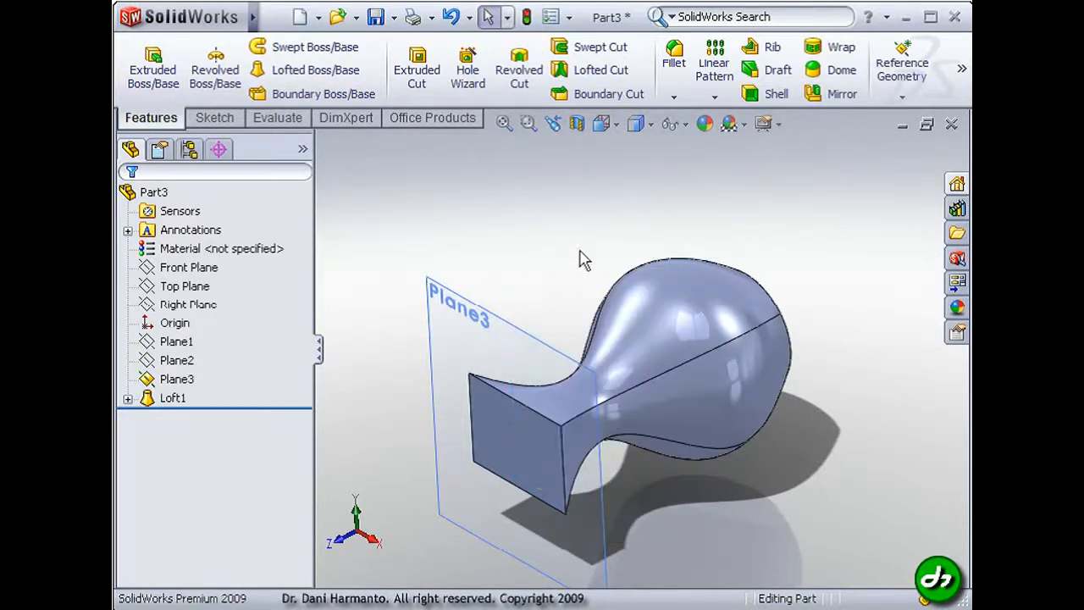
Step: Create a reference plane offset 60 mm from Plane3, on the side away from the lofted body
scroll(580, 250, up, 1)
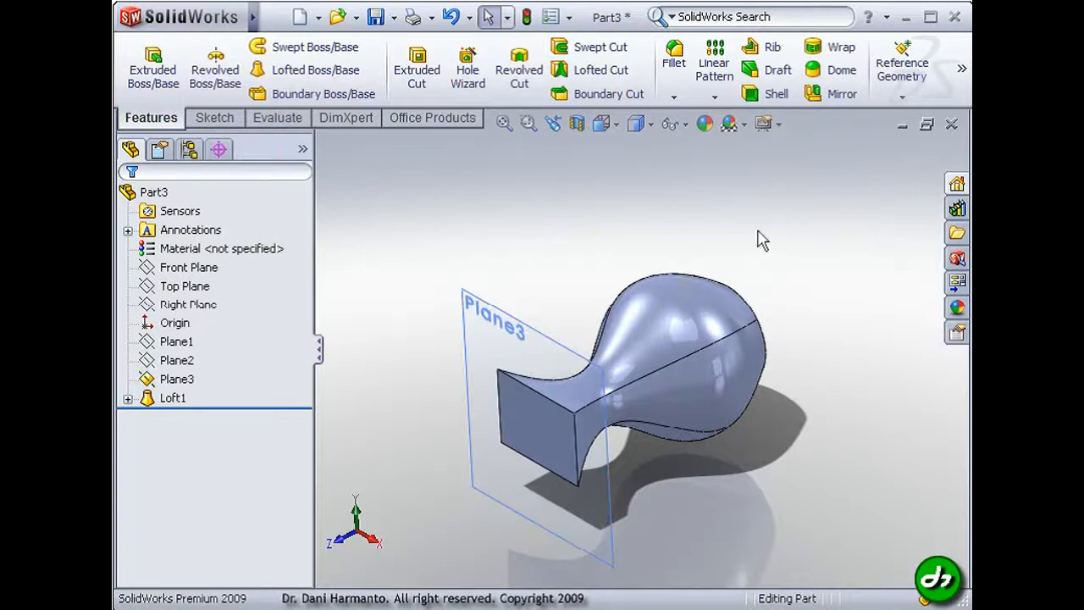
click(905, 98)
click(919, 118)
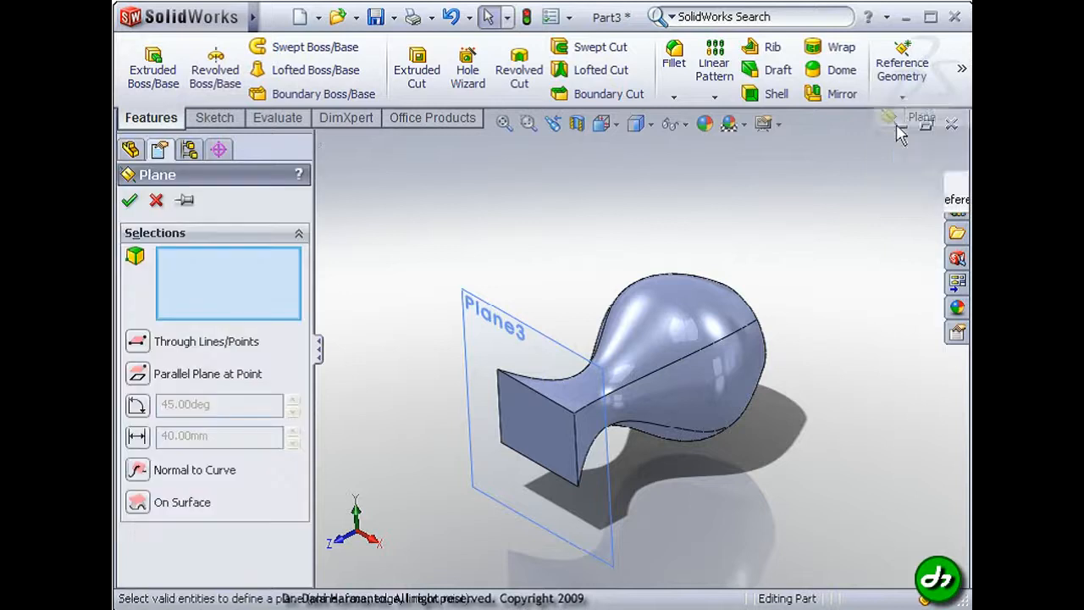
click(498, 309)
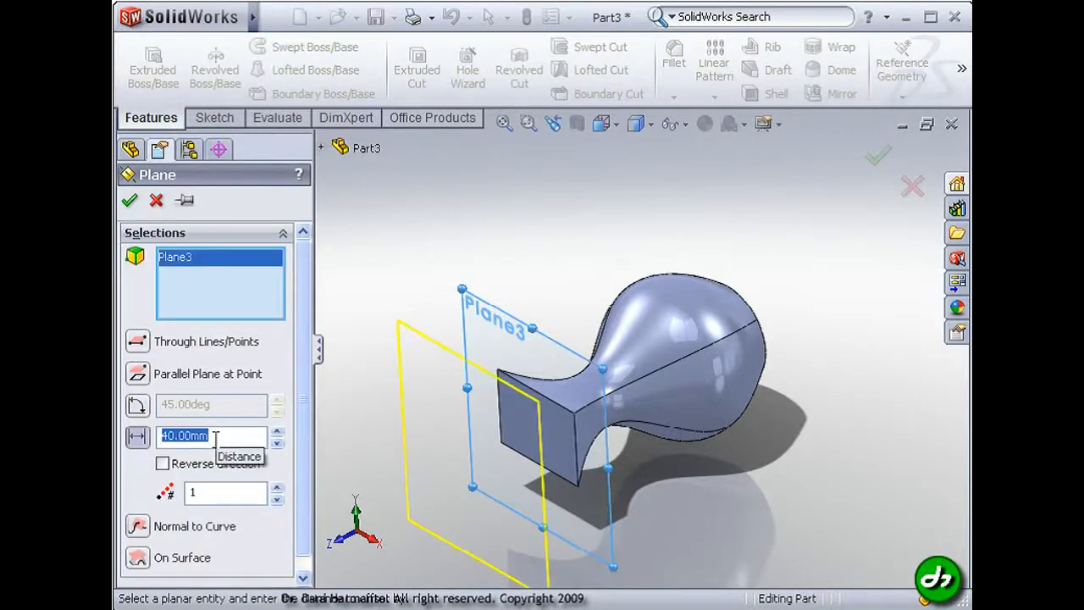
text(60)
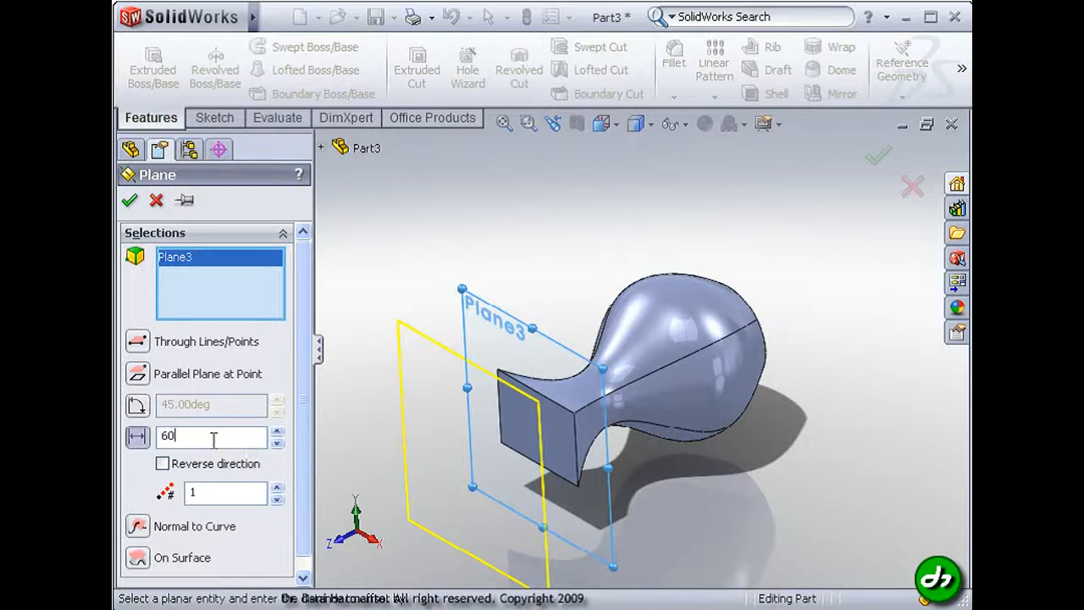
key(Return)
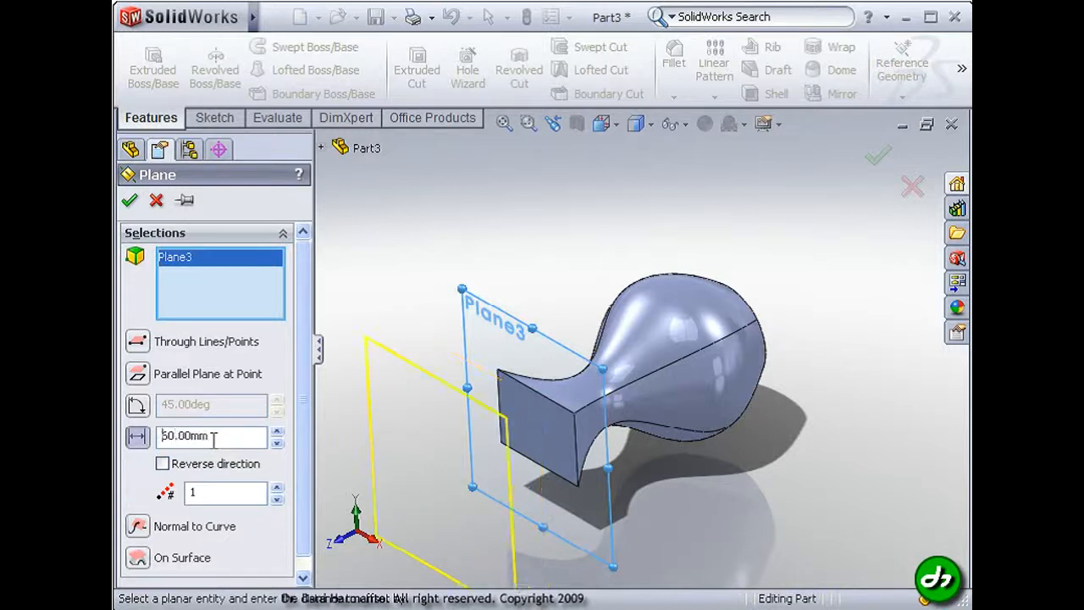
click(130, 203)
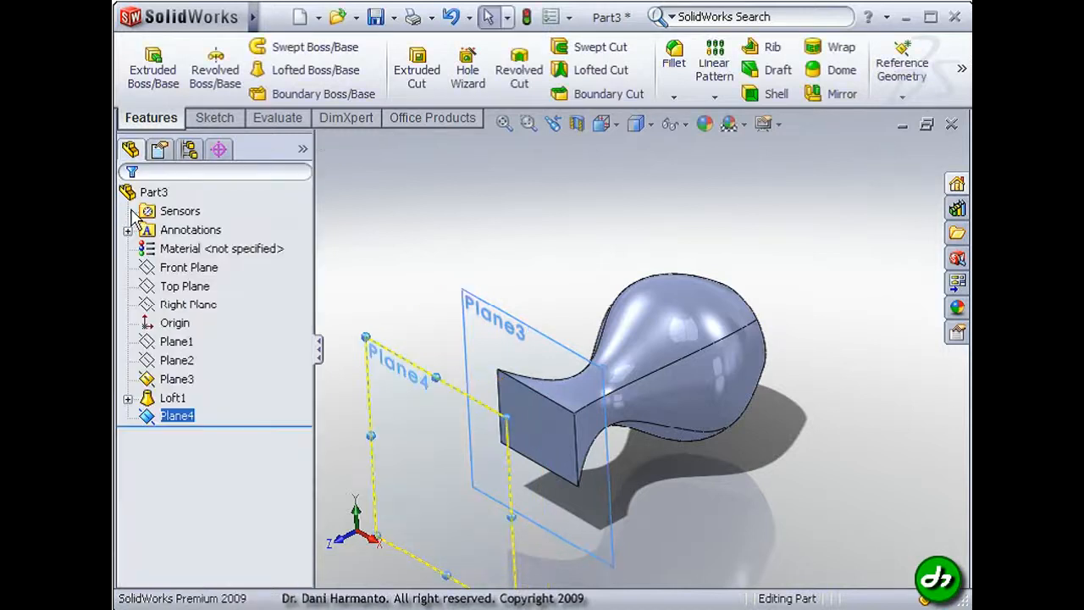
Step: Start a sketch on Plane4 and orient the view normal to it
click(390, 300)
middle_drag(387, 300, 390, 270)
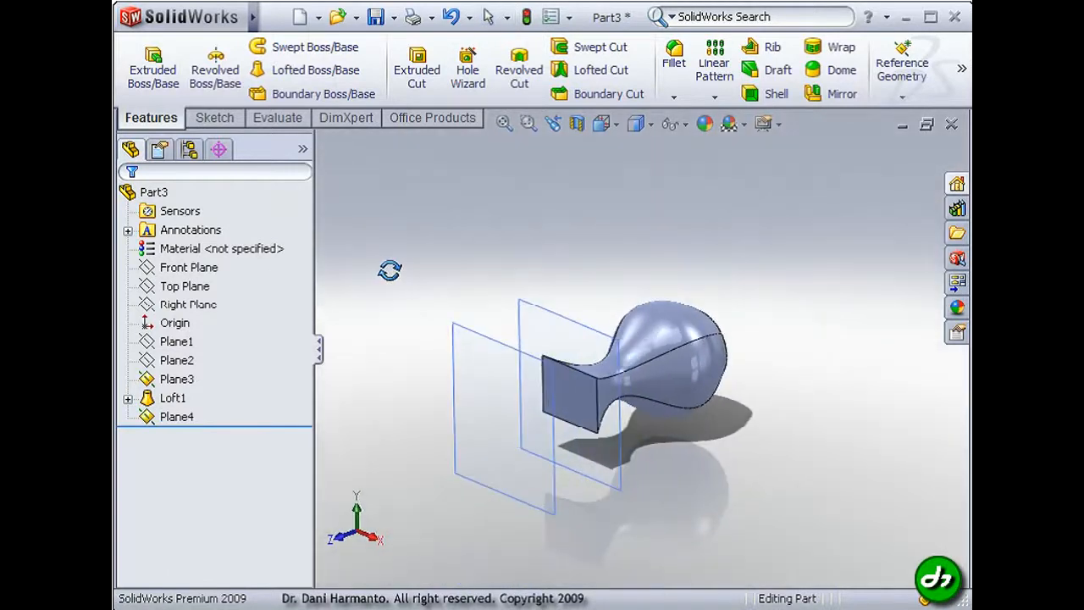
right_click(491, 360)
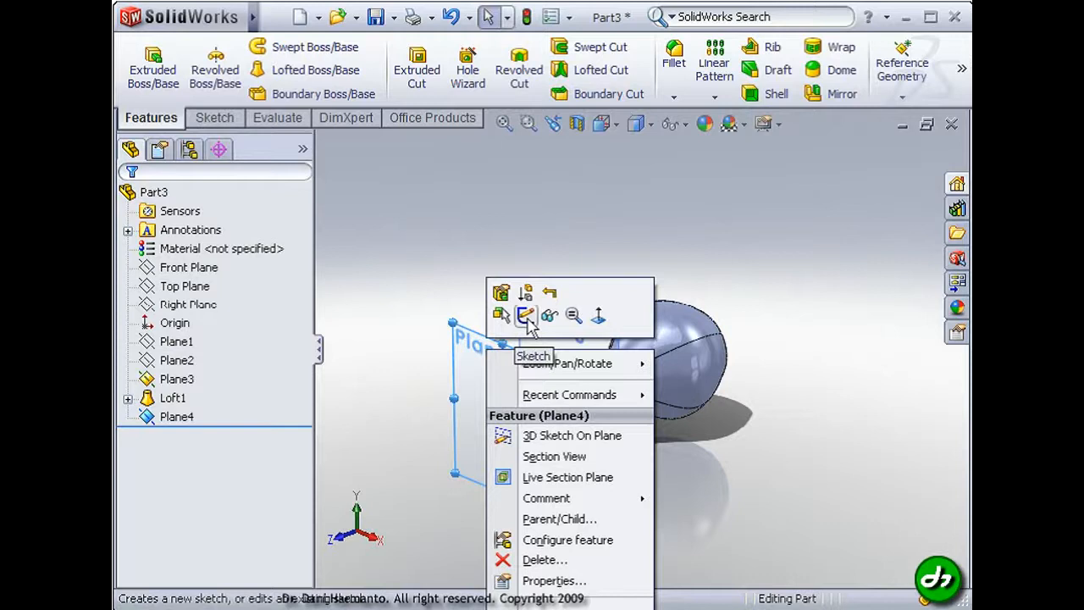
click(526, 318)
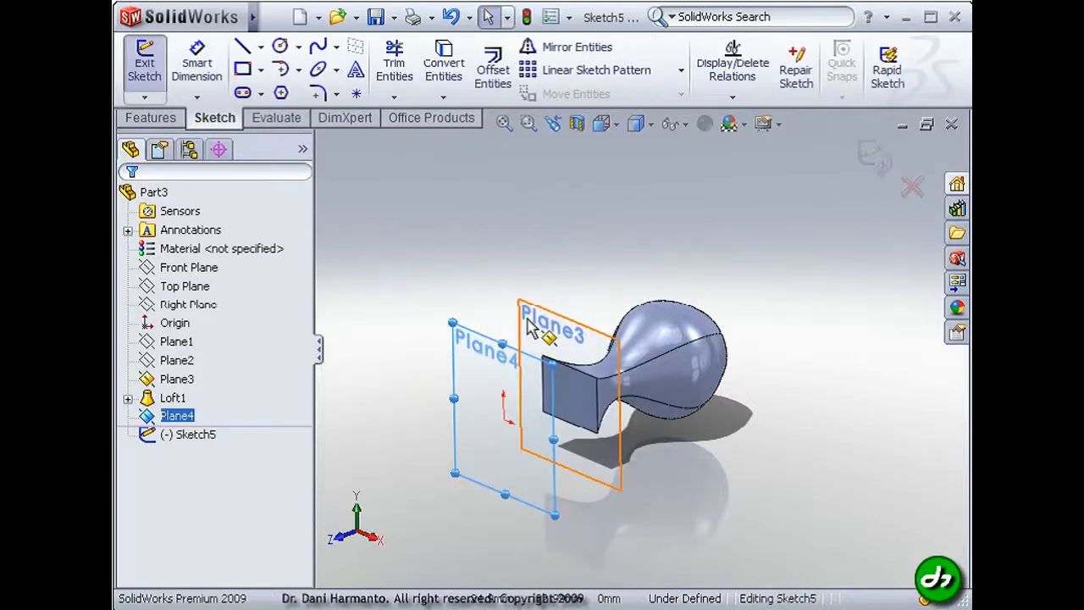
click(617, 132)
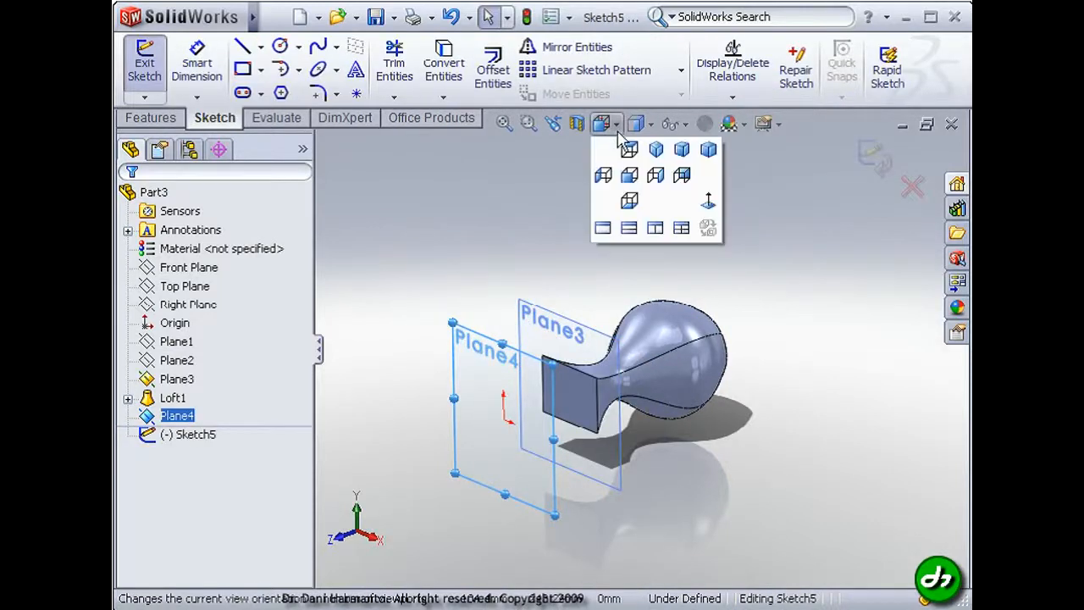
click(709, 210)
click(850, 256)
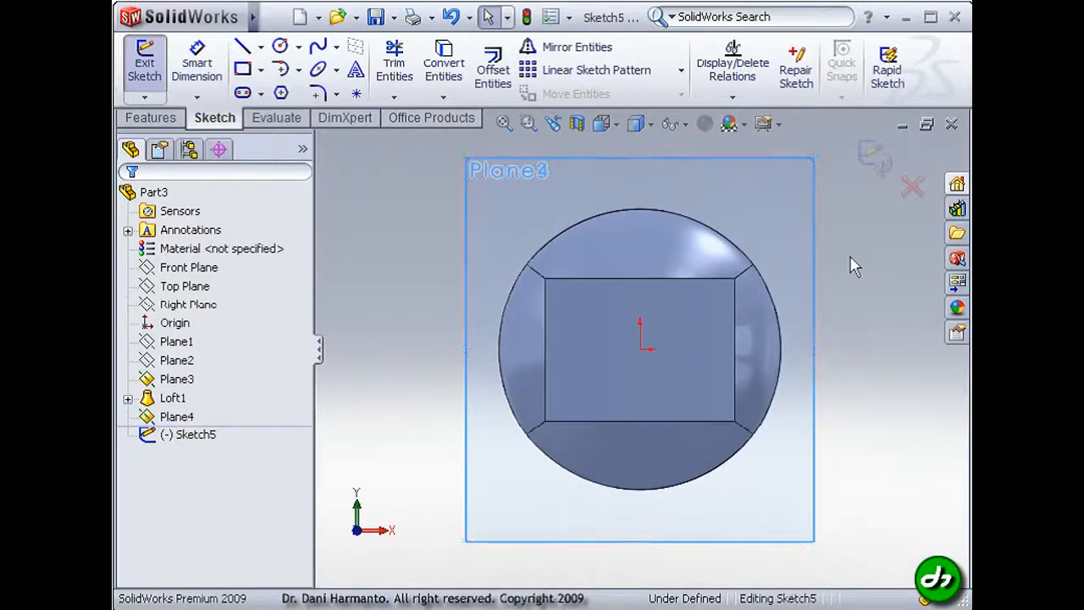
Step: Draw a narrow corner rectangle between the loft end face's two vertical edges, with a diagonal centerline about 55.7 mm long from its upper-right to lower-left corner
click(243, 69)
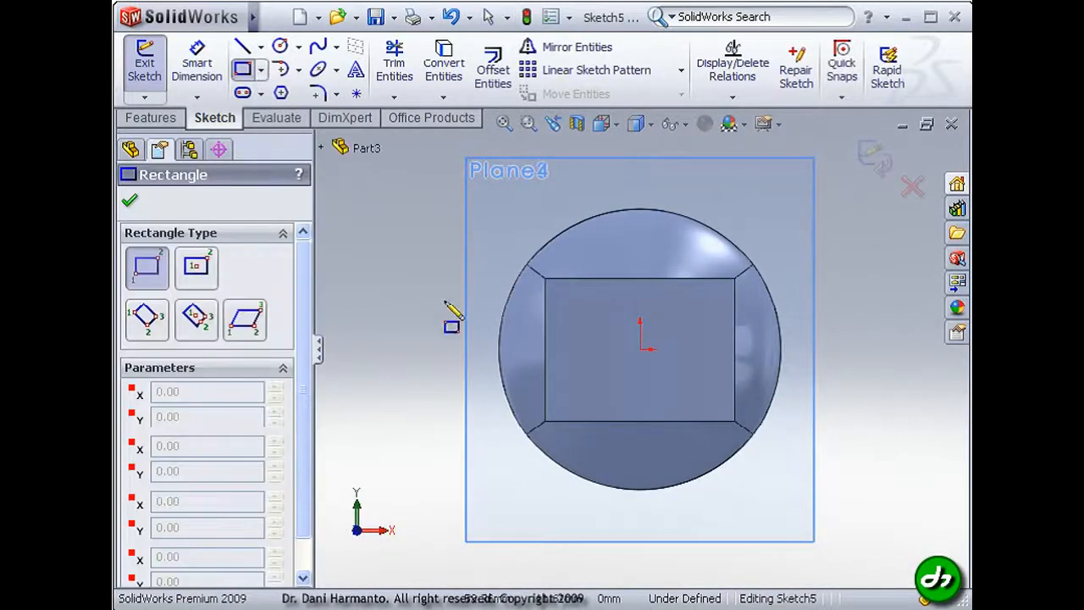
click(545, 321)
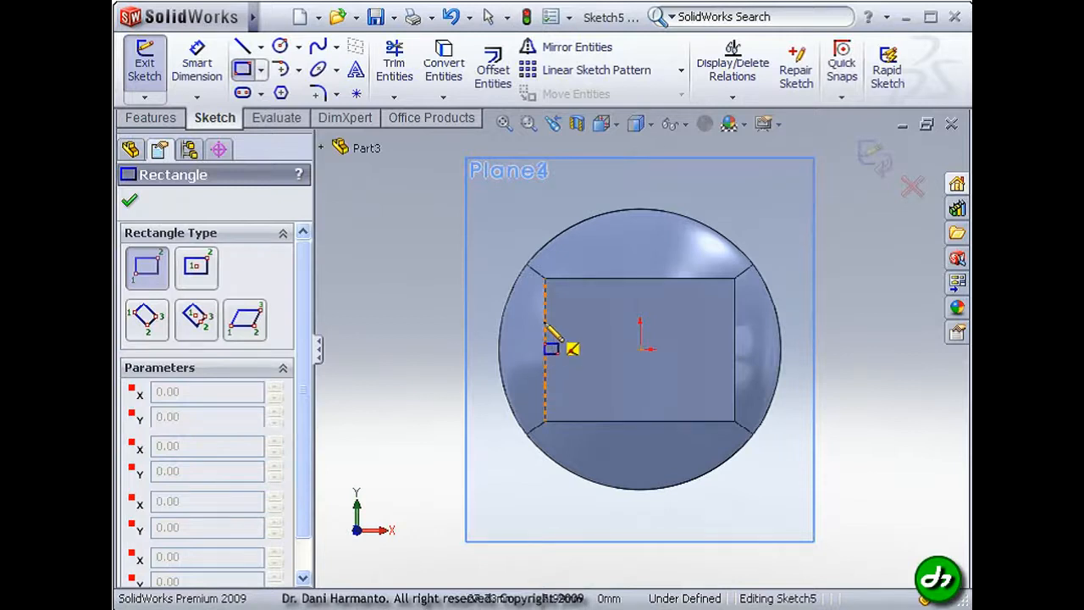
click(734, 360)
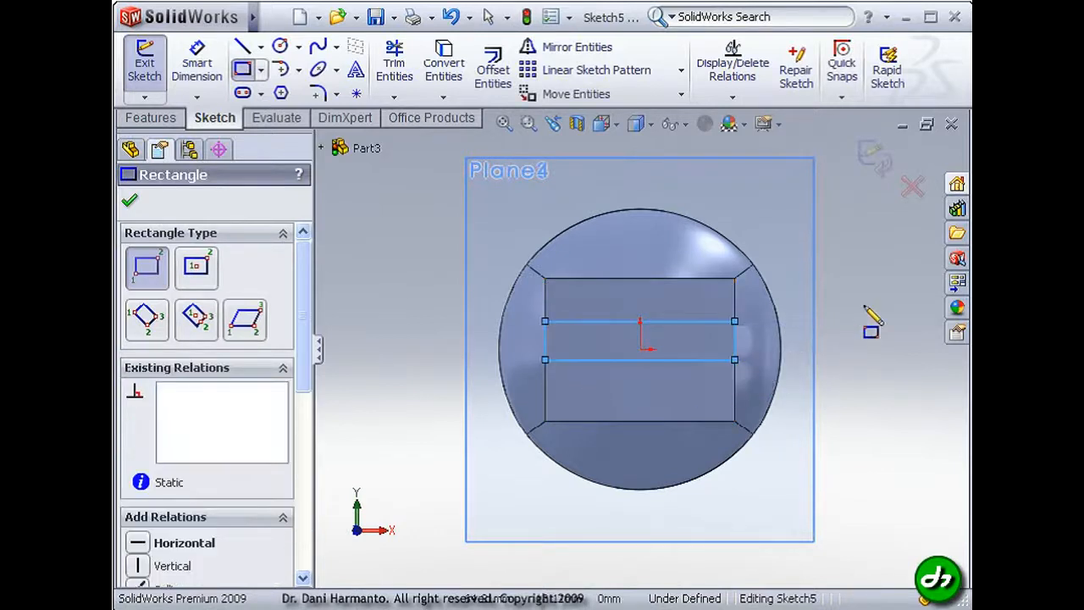
click(262, 47)
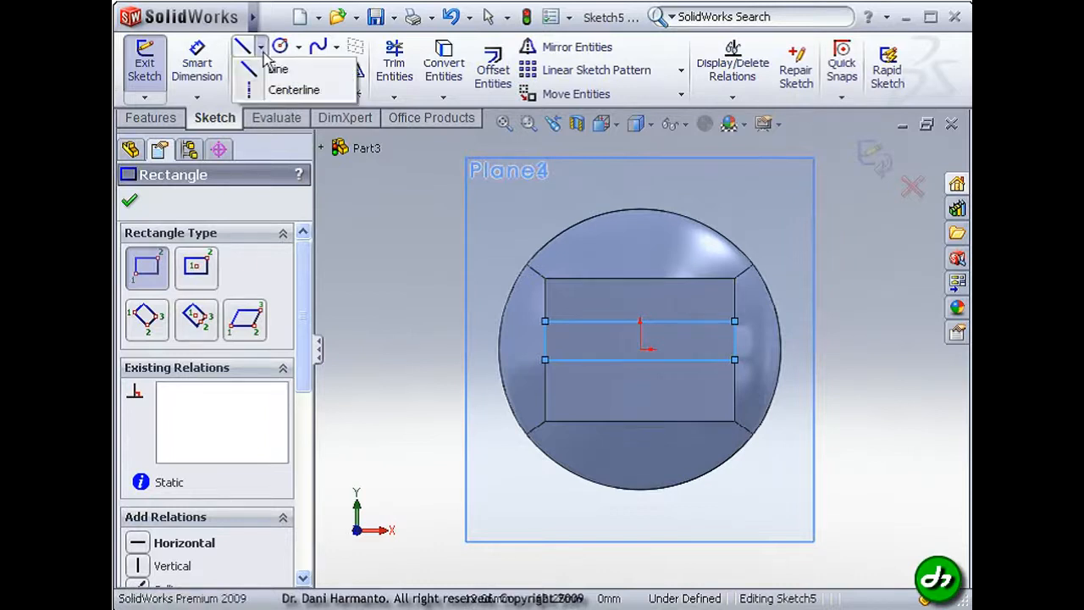
click(273, 90)
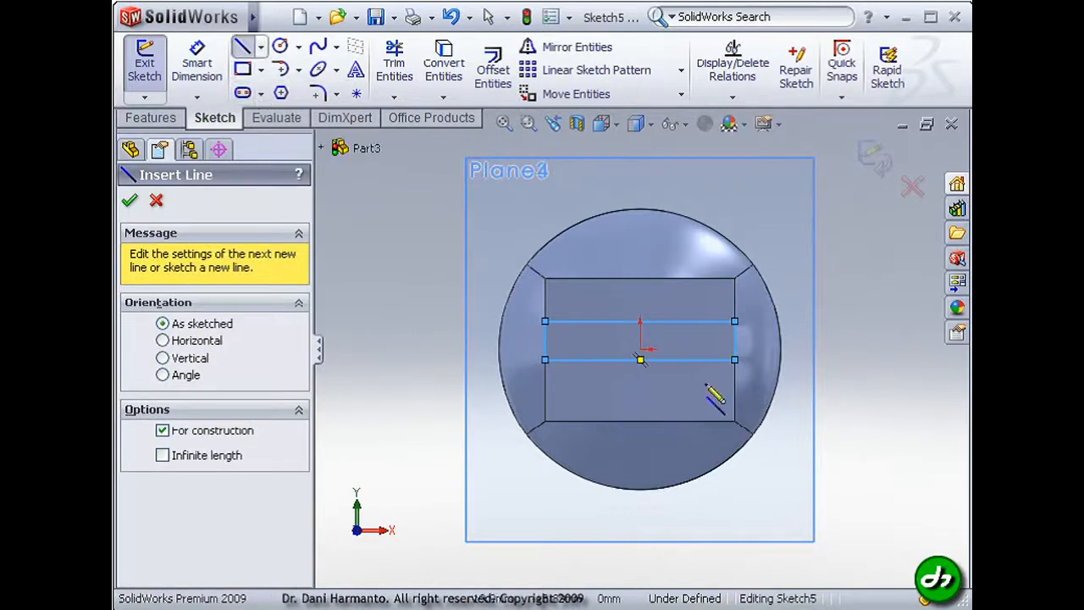
click(735, 322)
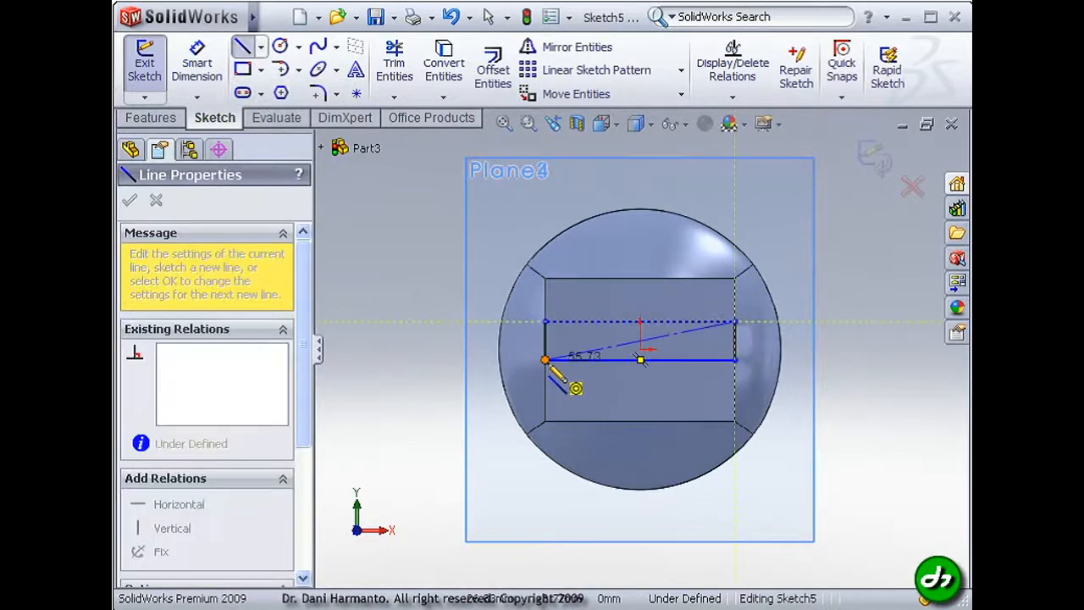
click(544, 360)
right_click(385, 326)
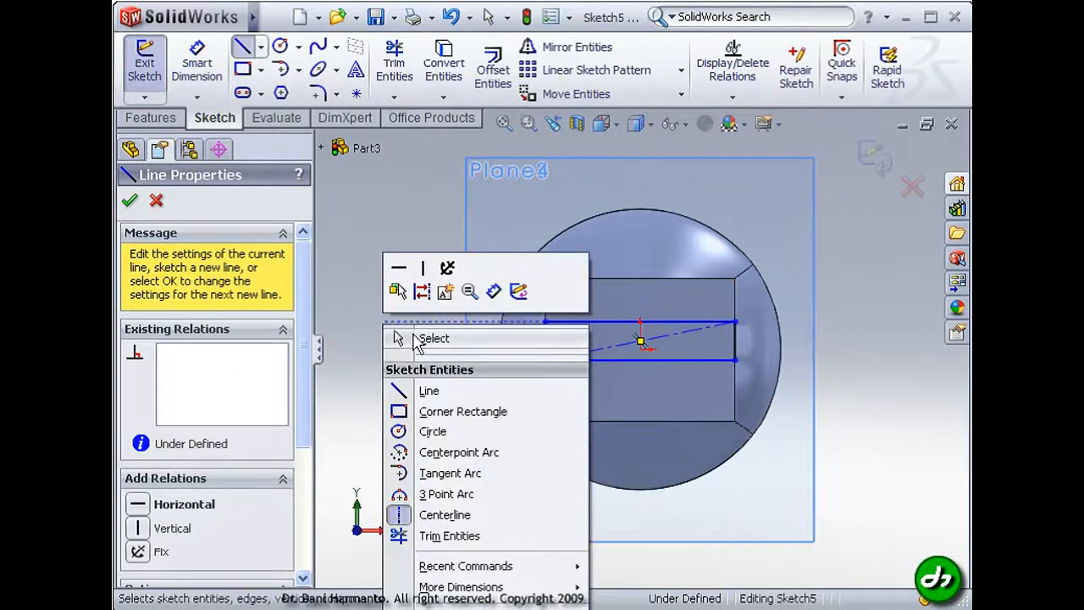
click(432, 339)
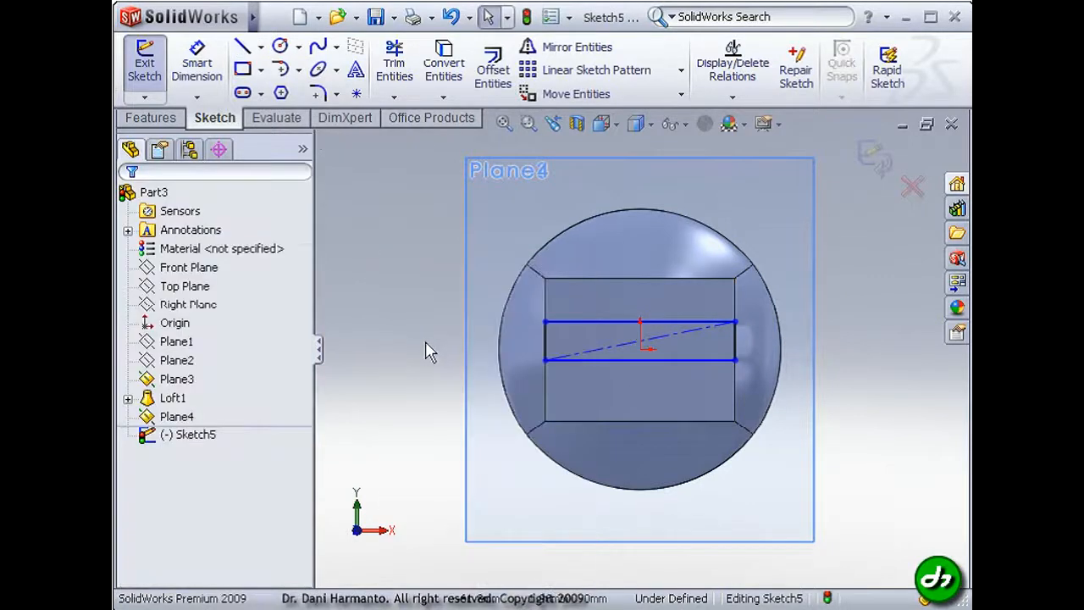
Step: Add a Midpoint relation between the narrow rectangle's diagonal centerline and the origin, and finish the sketch
click(661, 360)
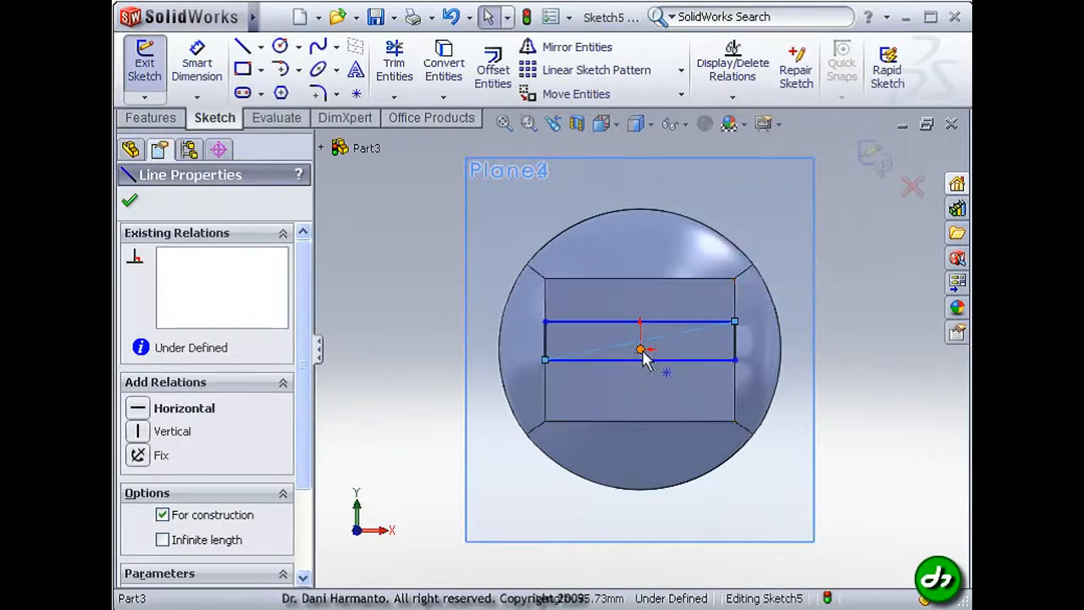
ctrl+click(641, 350)
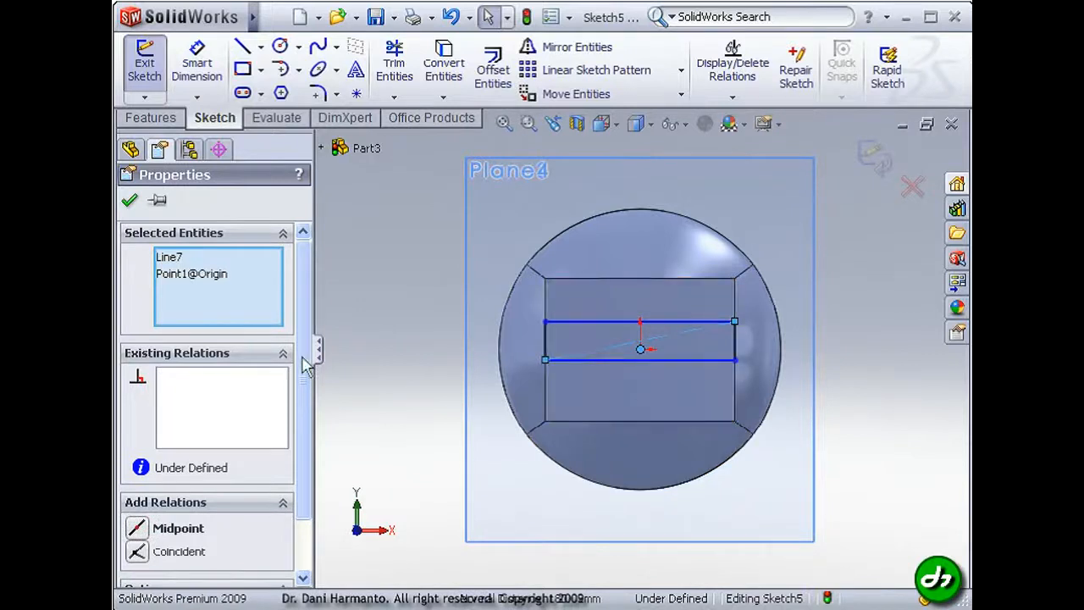
click(138, 529)
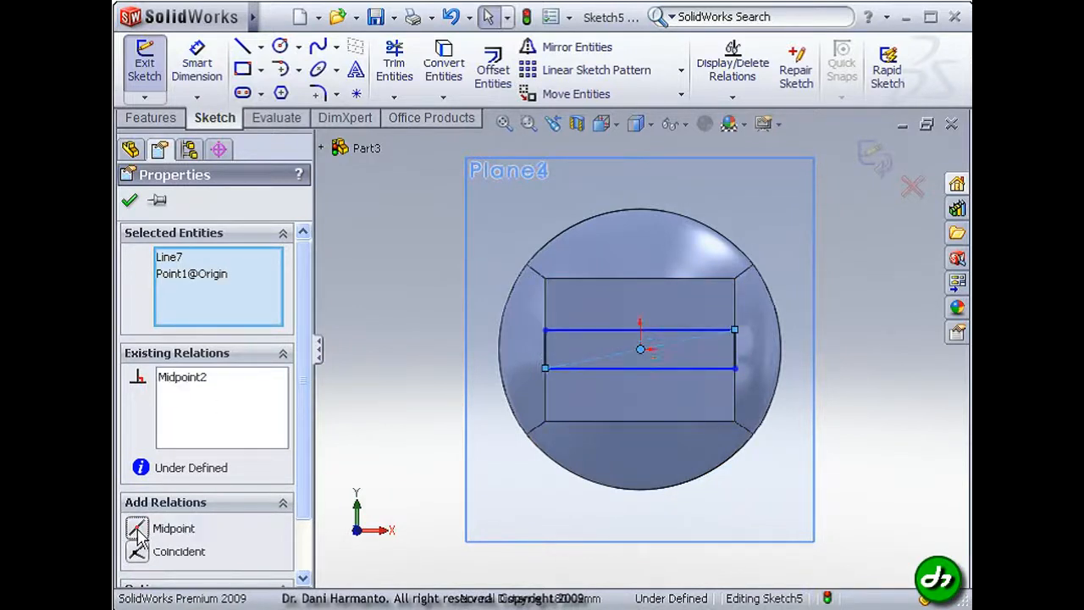
click(880, 167)
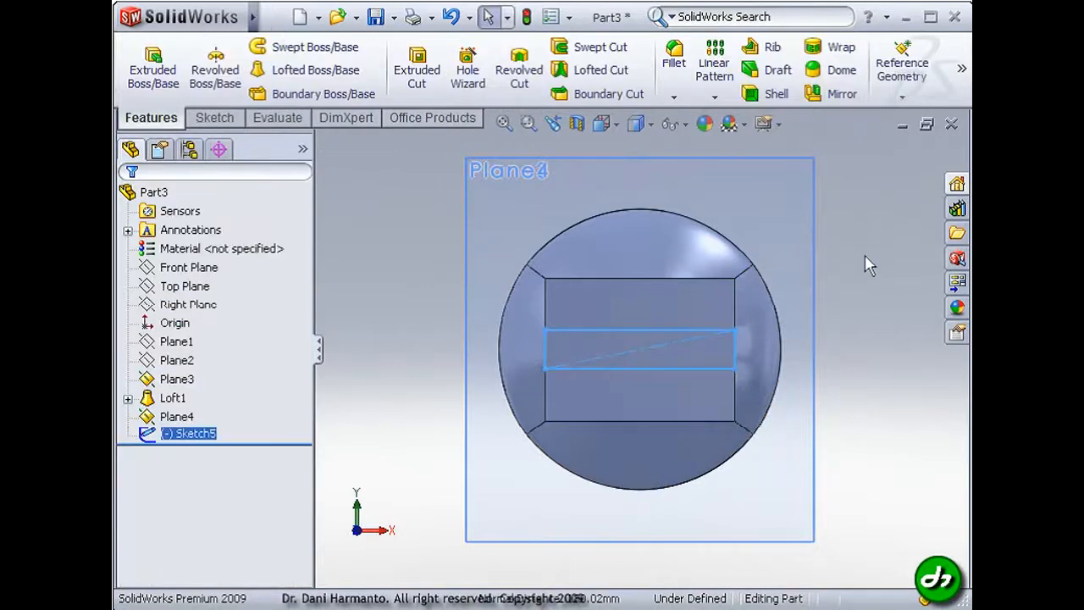
Step: Start a Lofted Boss/Base with a vertical edge of the body's rectangular end face and the Plane4 rectangle sketch as profiles
middle_drag(865, 256, 771, 264)
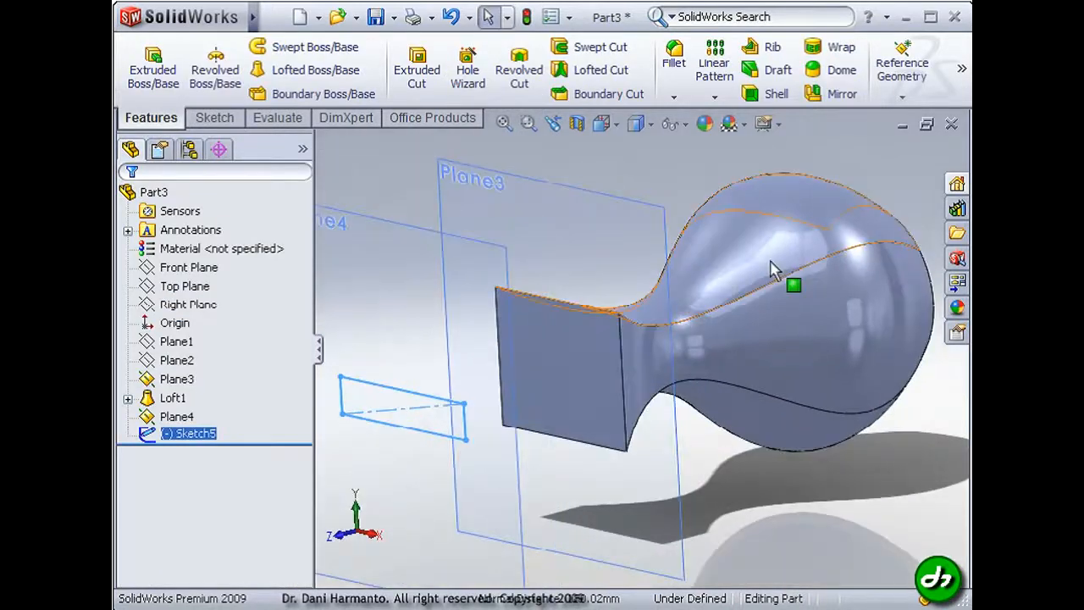
click(679, 161)
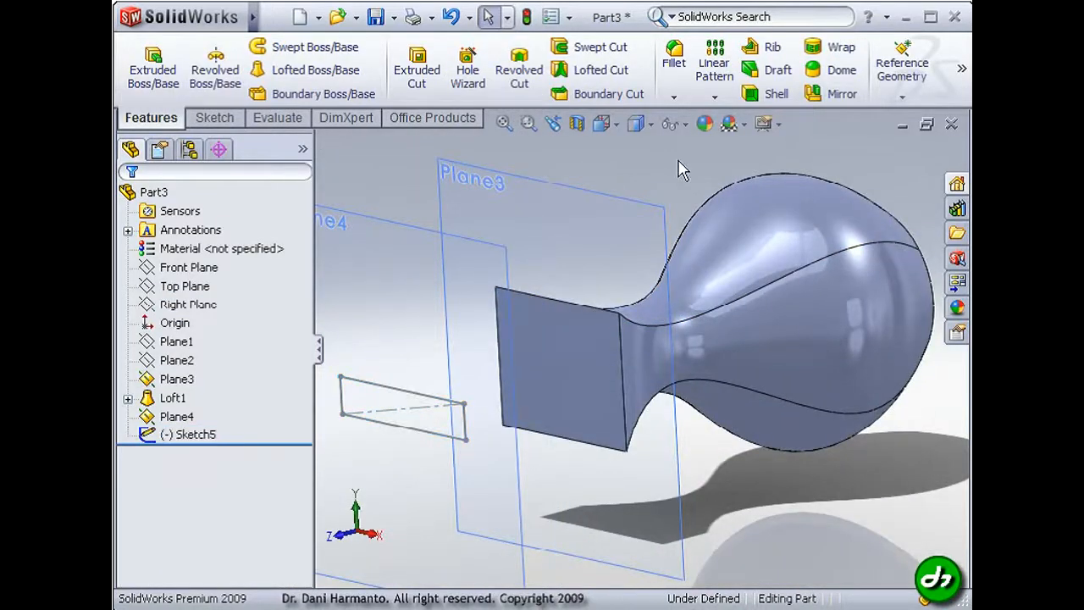
click(333, 76)
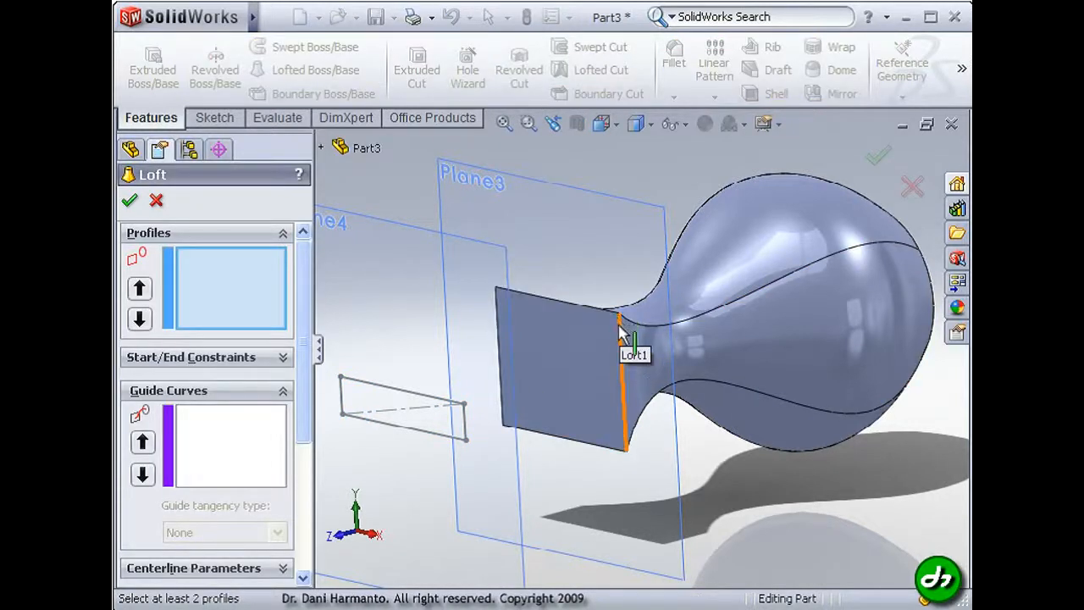
click(621, 322)
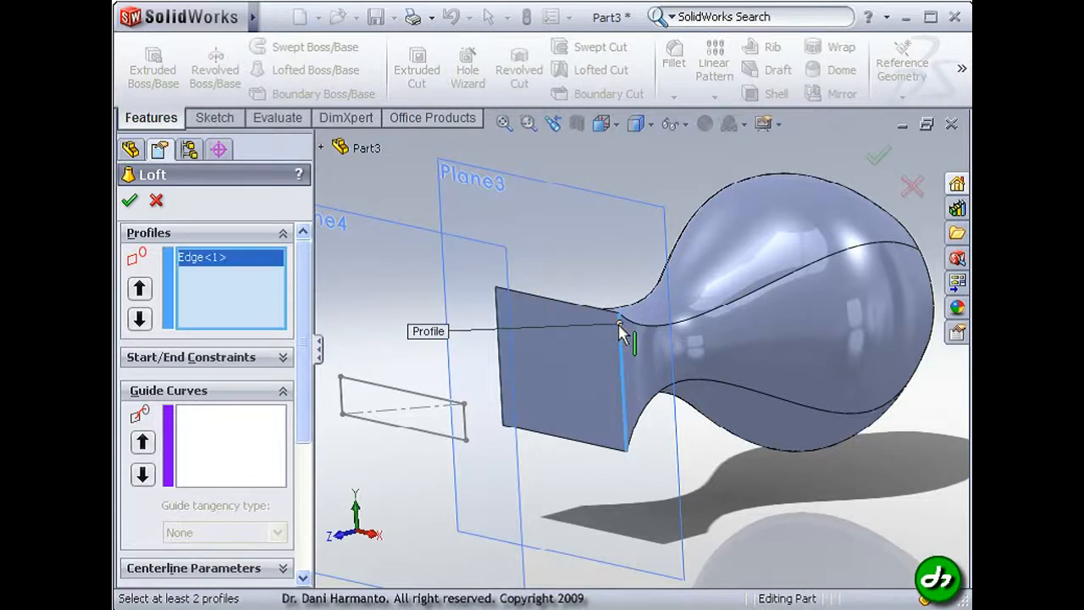
click(465, 430)
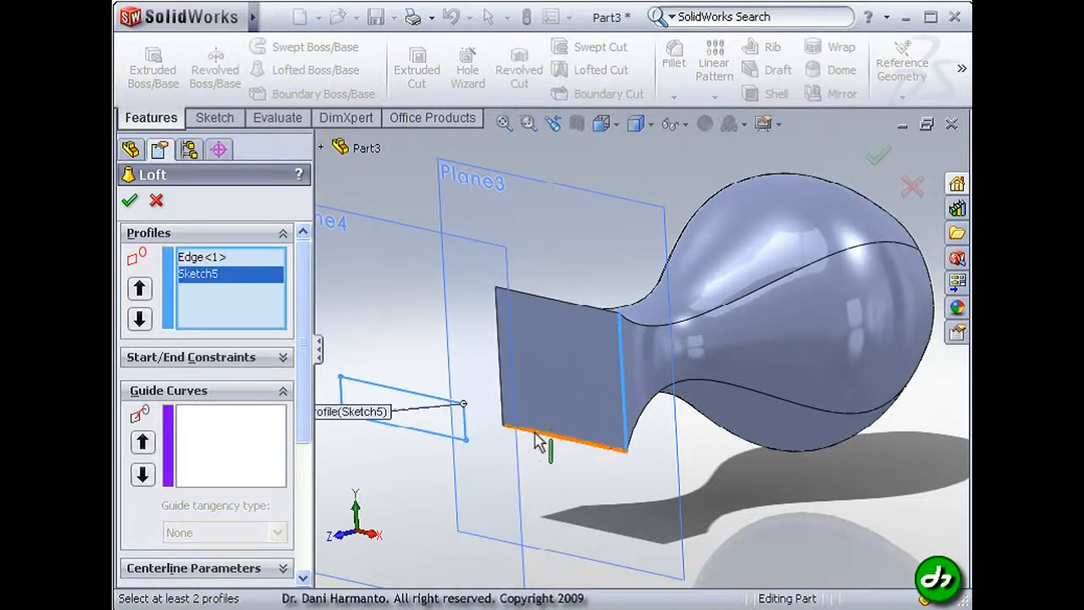
Step: Remove the end face's edge from the loft profiles, keeping the Plane4 rectangle sketch
click(204, 258)
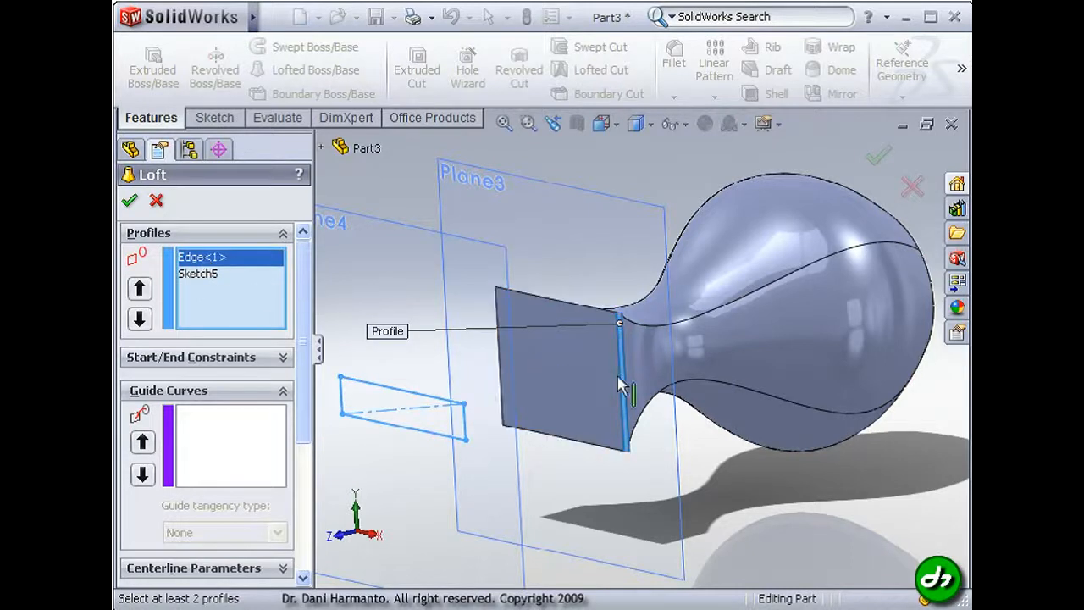
right_click(214, 260)
click(261, 291)
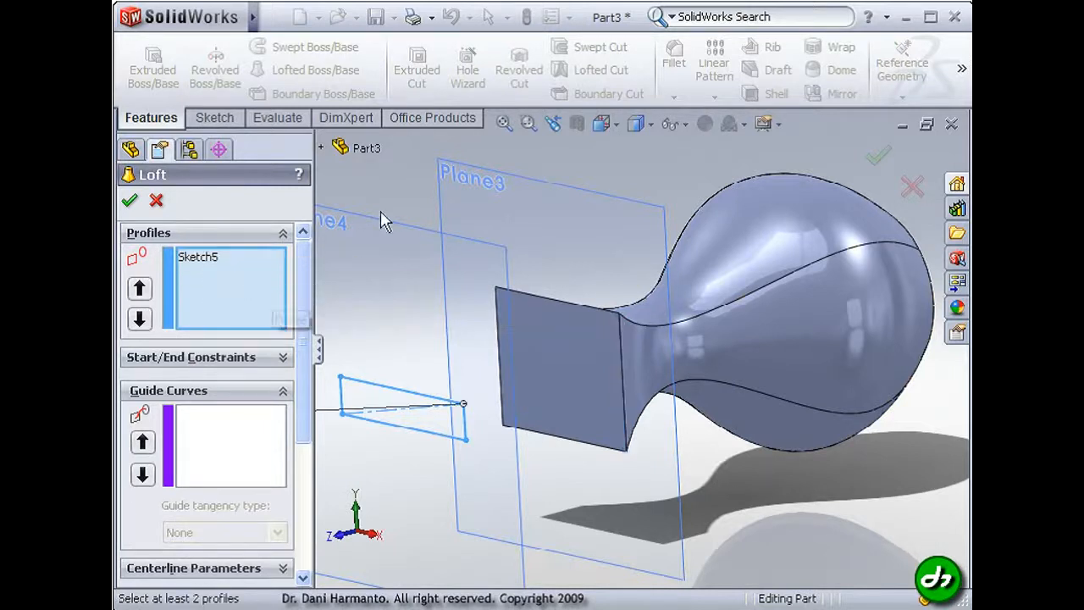
Step: Add Sketch4, the square end-face sketch nested under Loft1, as the second loft profile alongside Sketch5
click(321, 150)
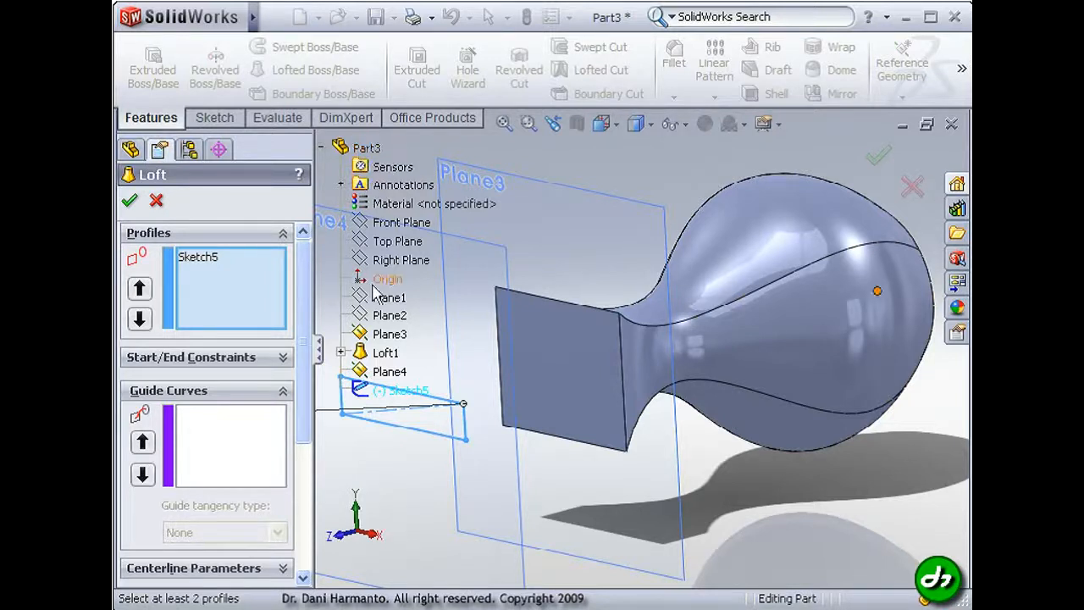
click(340, 352)
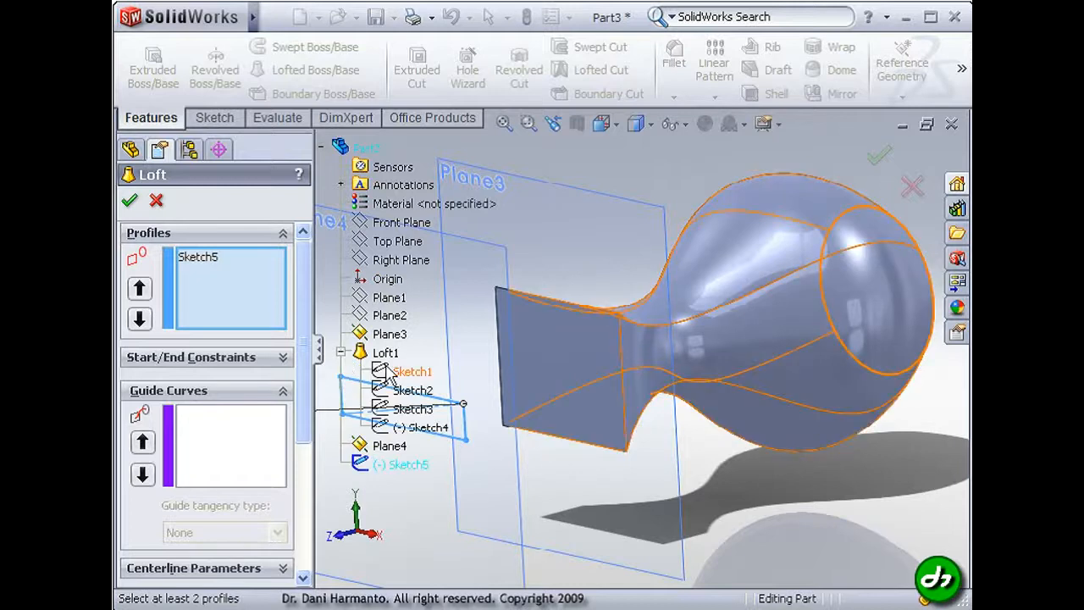
click(427, 432)
middle_drag(546, 470, 584, 479)
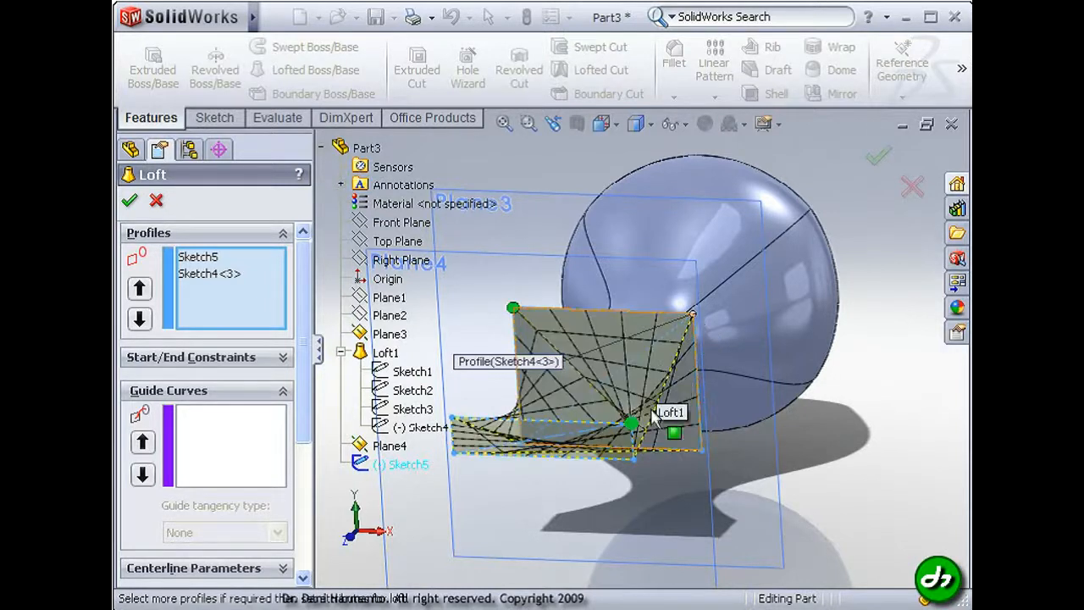
Step: Untwist the loft by moving the Sketch4 connector point to the corner matching the narrow rectangle's connector, and create the loft
middle_drag(650, 405, 634, 416)
drag(502, 313, 648, 326)
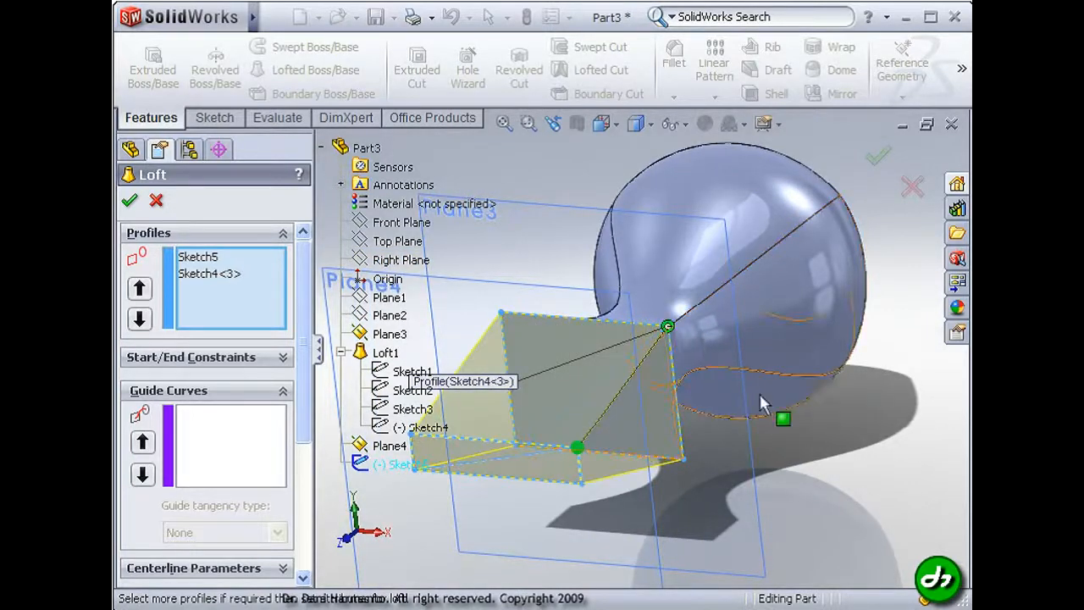
scroll(814, 461, up, 2)
mouse_move(780, 457)
middle_down()
mouse_move(787, 448)
mouse_move(785, 468)
middle_up()
middle_drag(640, 479, 610, 452)
scroll(519, 379, down, 2)
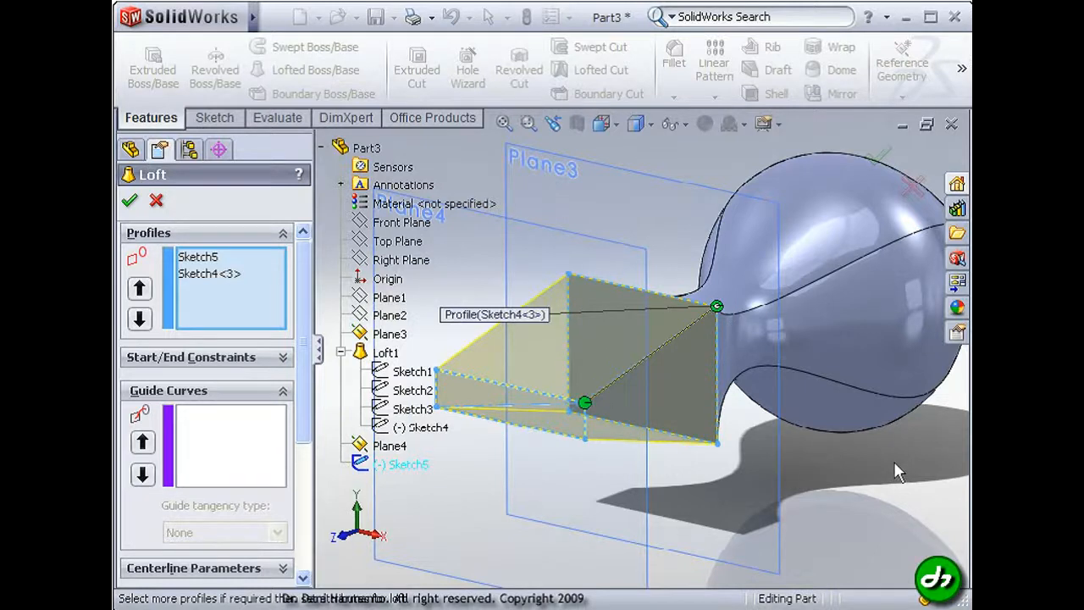
scroll(883, 463, up, 1)
scroll(813, 442, up, 1)
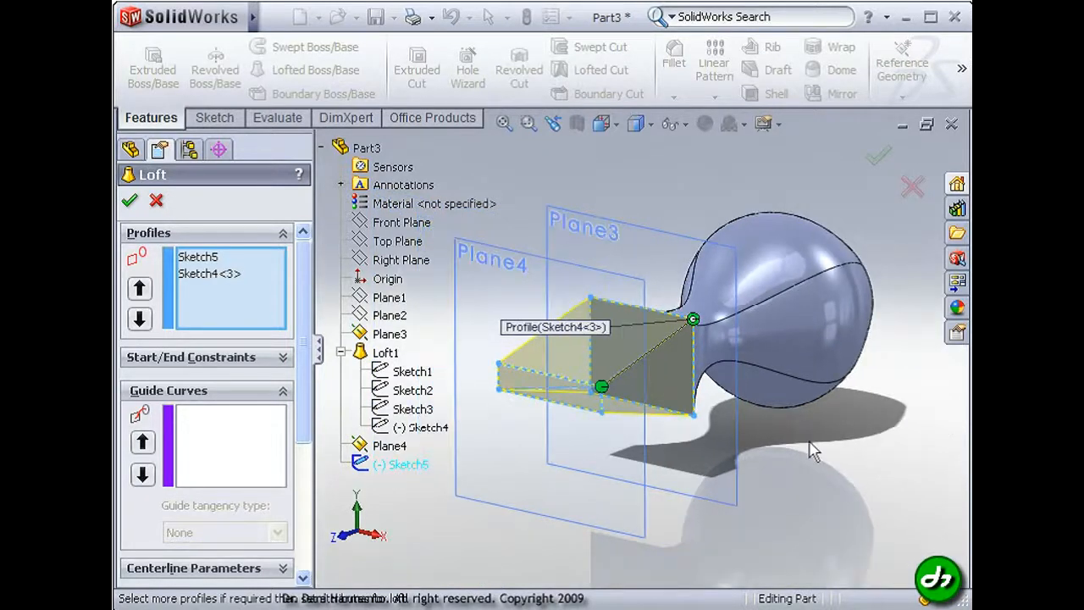
scroll(498, 273, down, 1)
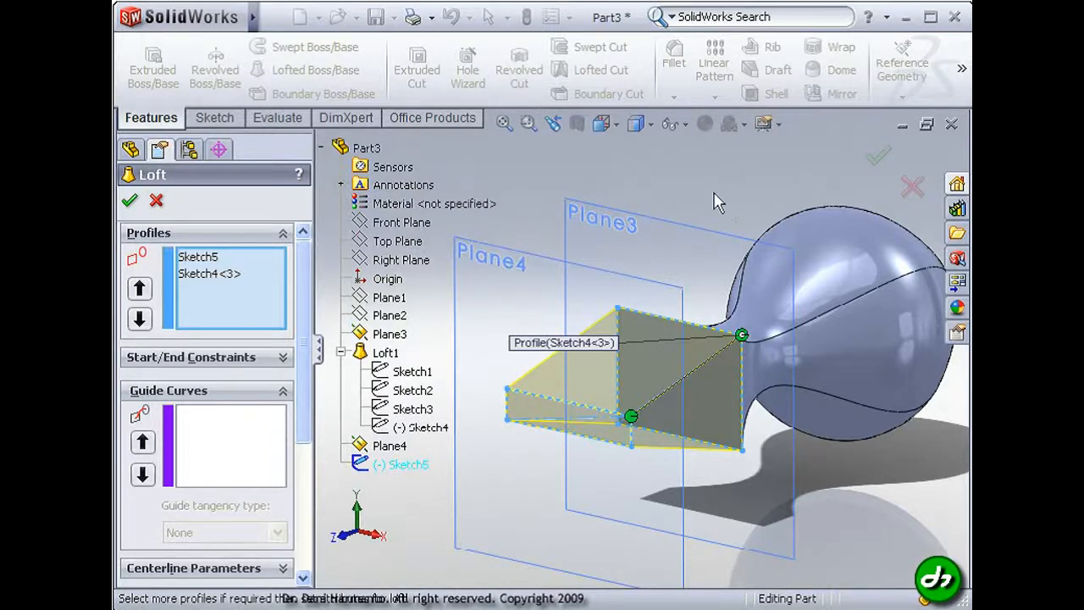
click(877, 161)
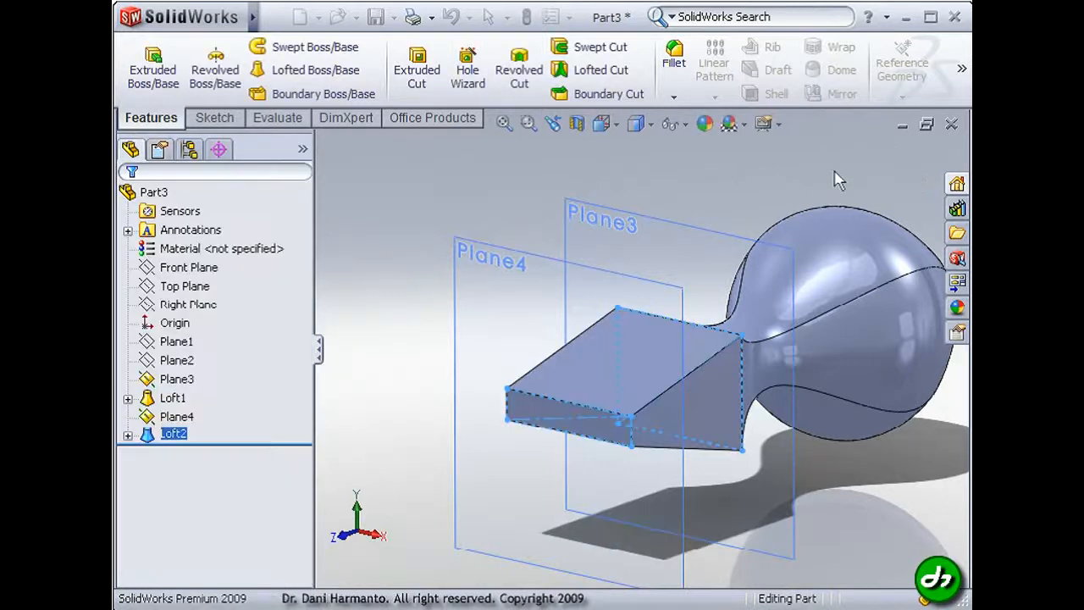
Step: Hide reference planes Plane3 and Plane4 so only the finished lofted body is shown
right_click(617, 225)
click(661, 192)
right_click(510, 273)
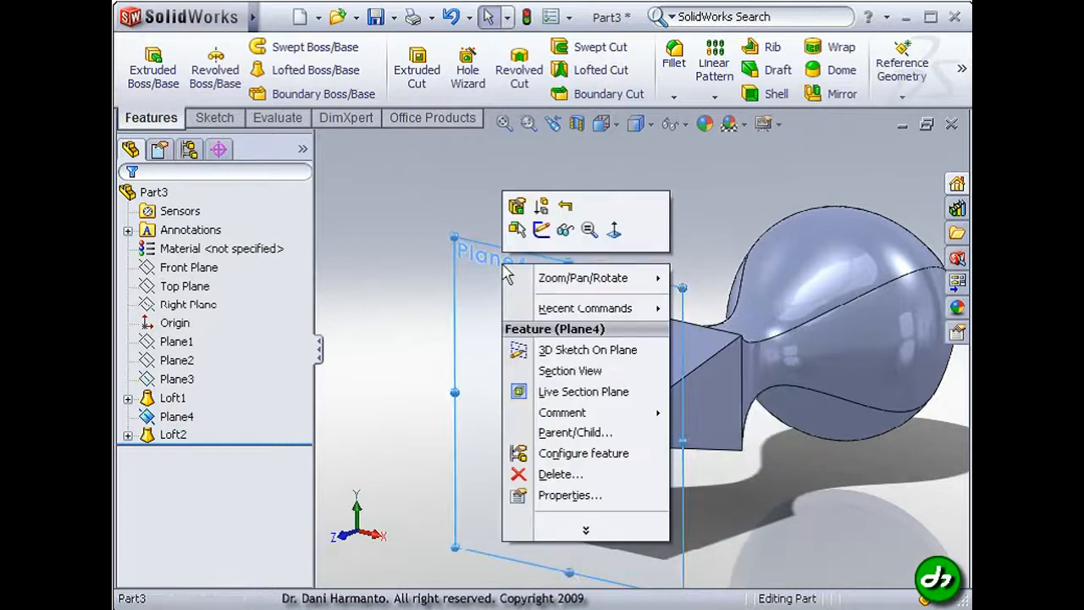
click(564, 235)
scroll(701, 235, up, 2)
middle_drag(701, 235, 559, 269)
drag(651, 258, 859, 310)
key(Escape)
middle_drag(711, 268, 537, 225)
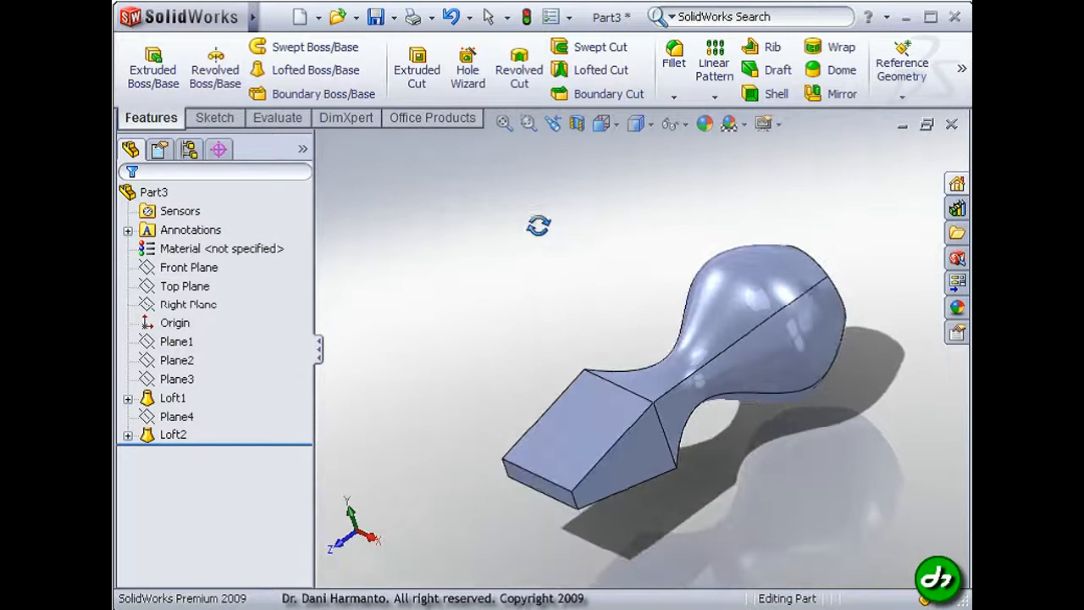